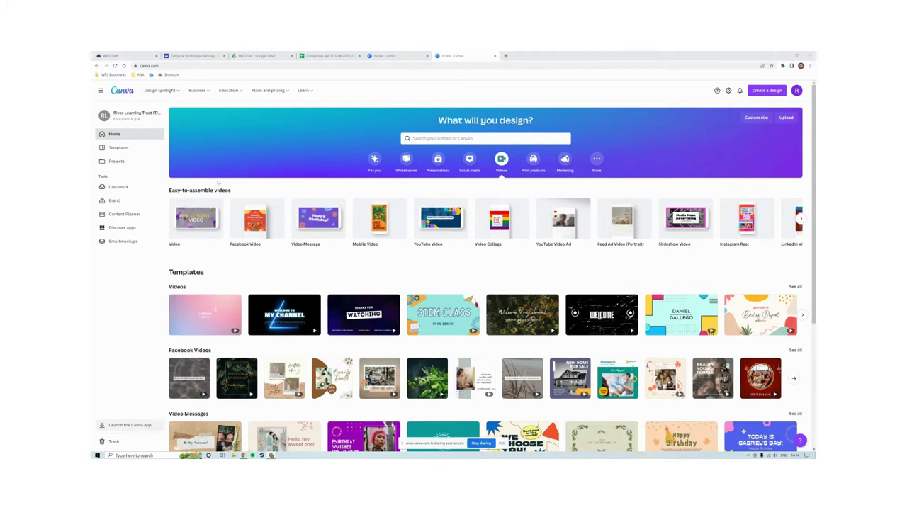
- Create a blank video design from the standard Video format and dismiss the introductory tour
mouse_move(192, 222)
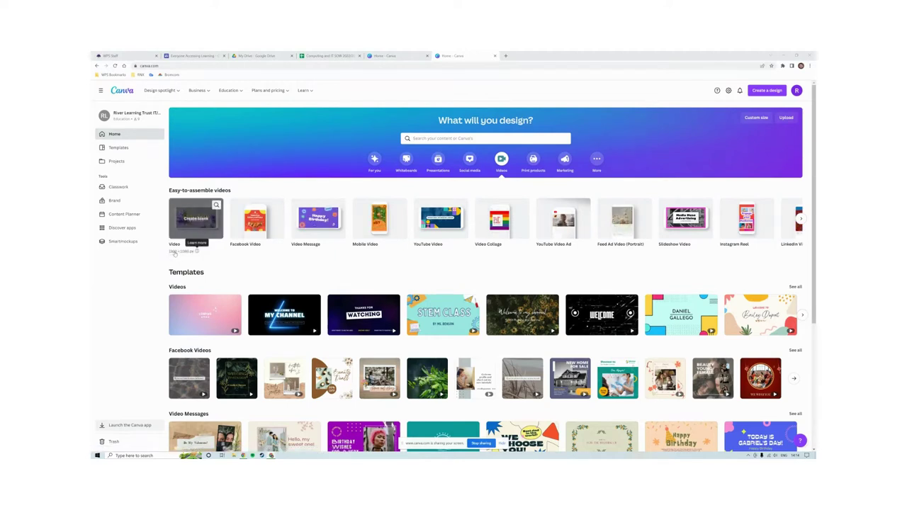
click(195, 220)
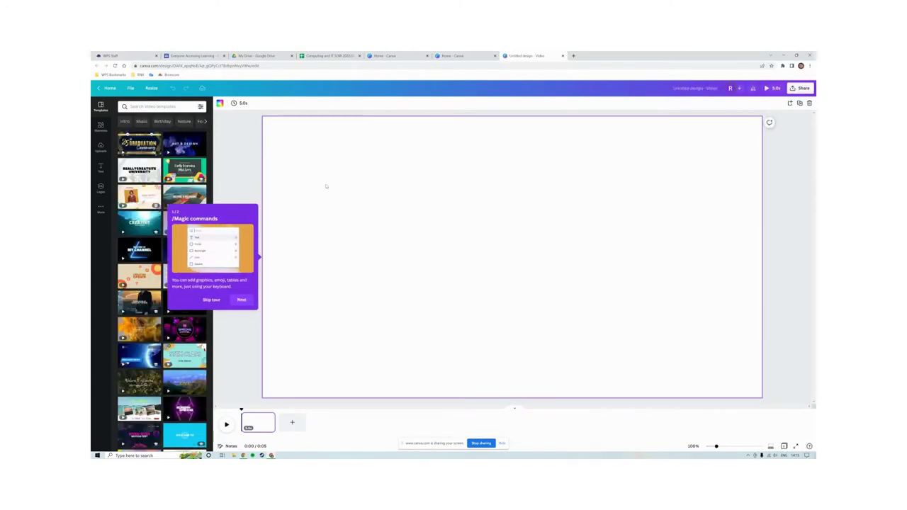
click(213, 300)
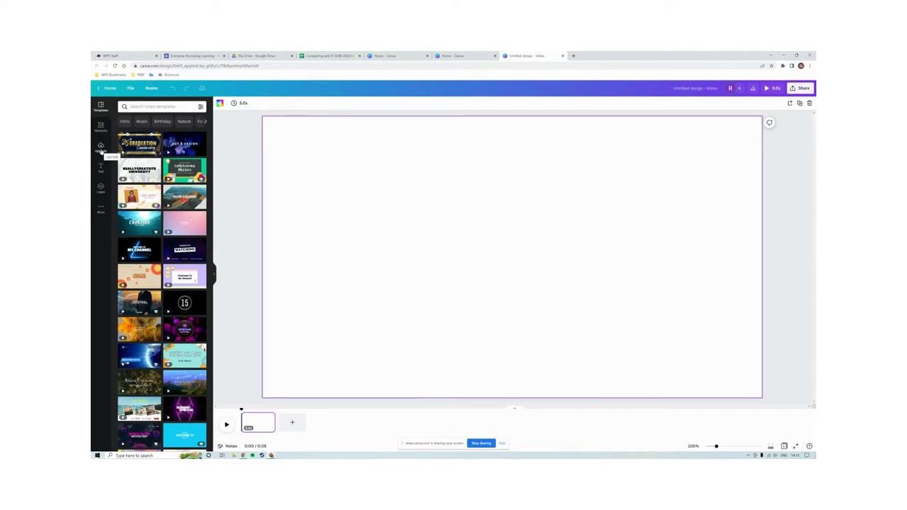
- Add the uploaded morning garden sound to the start of the timeline and play it back
click(100, 148)
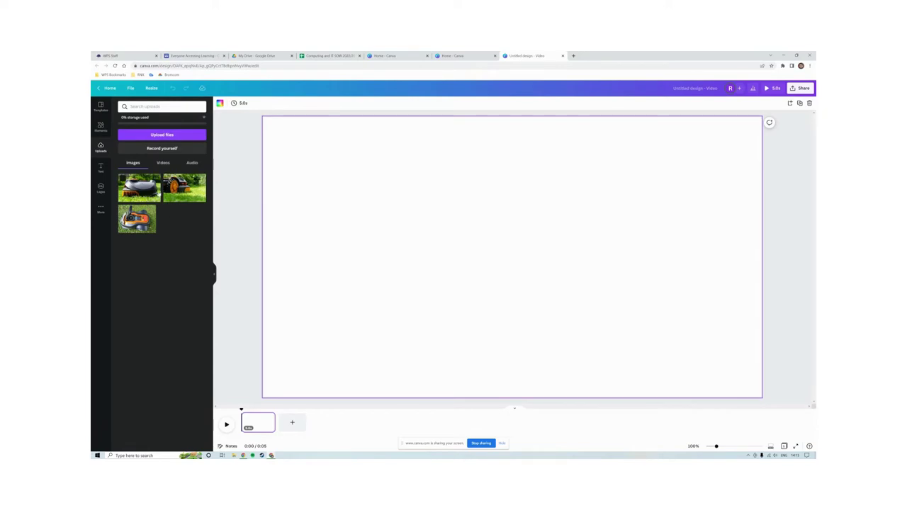
click(174, 139)
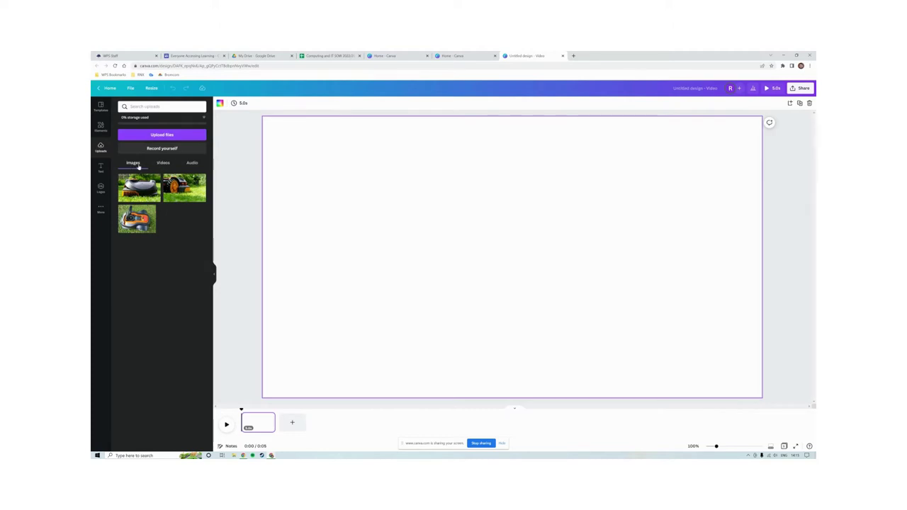
click(161, 164)
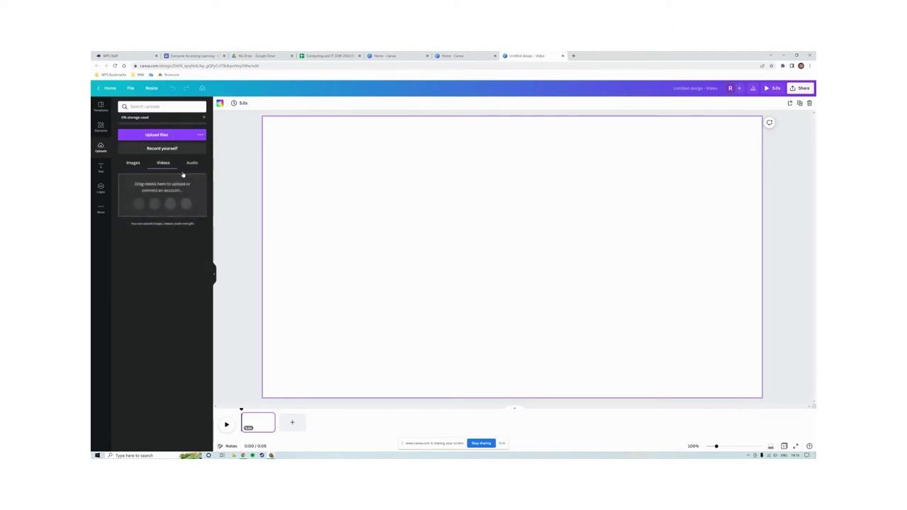
click(192, 164)
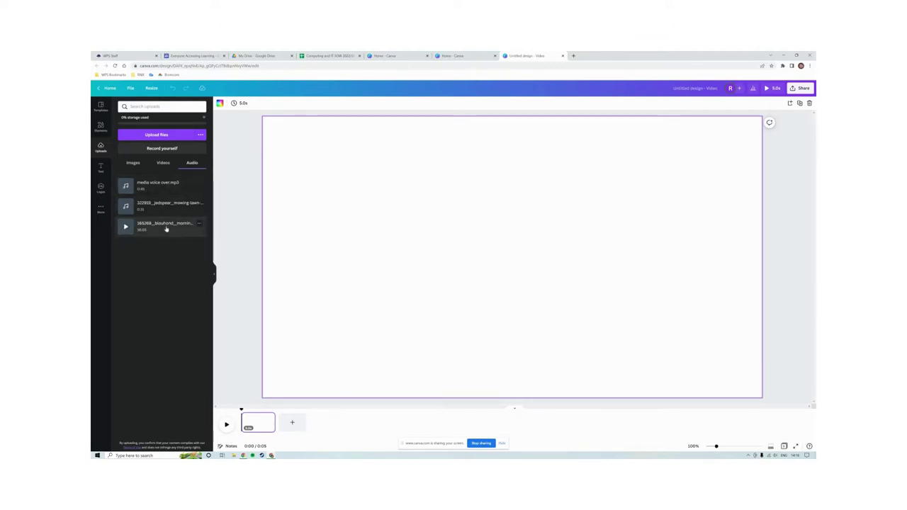
drag(165, 229, 243, 431)
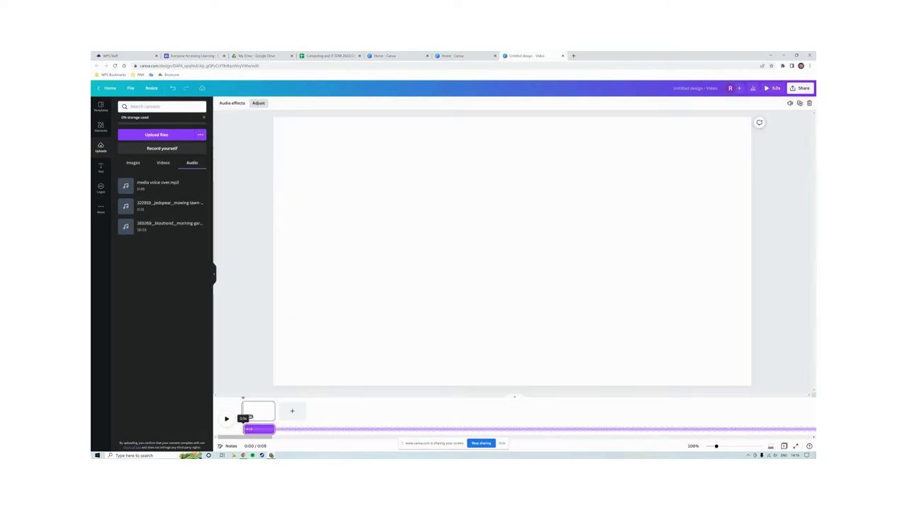
click(225, 423)
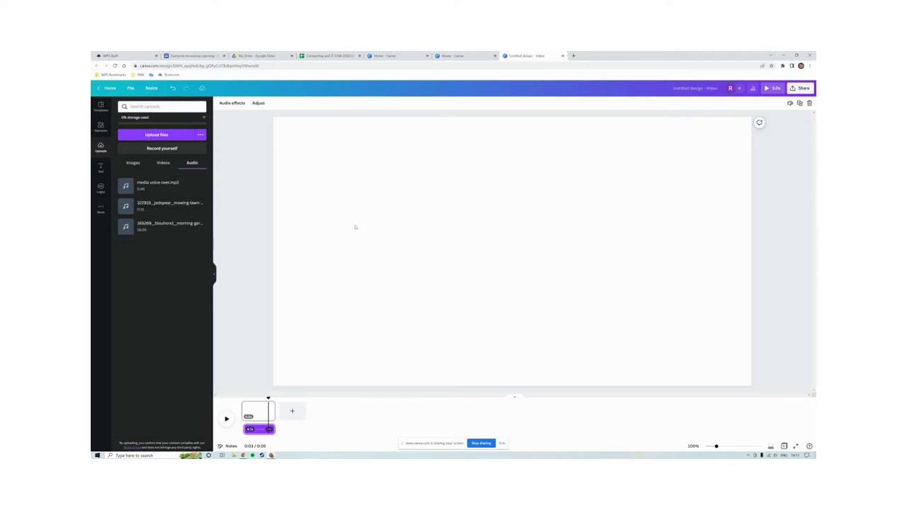
- Place the uploaded grass and tree trunks video on the first page and append the clover and dark railing clip after it
click(165, 163)
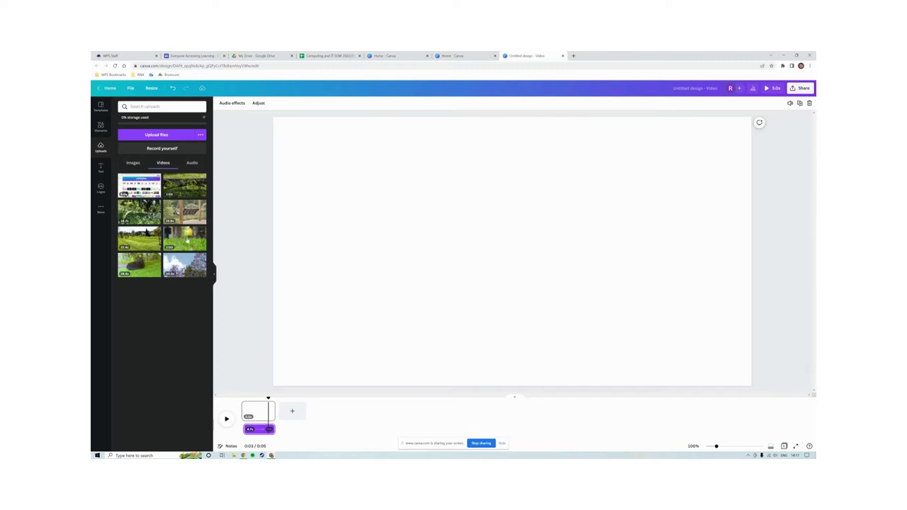
drag(187, 239, 266, 411)
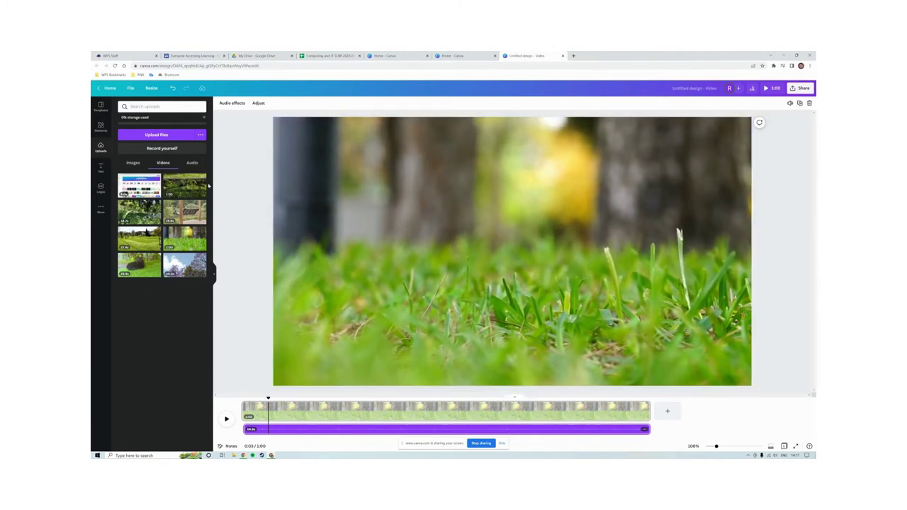
drag(186, 186, 675, 415)
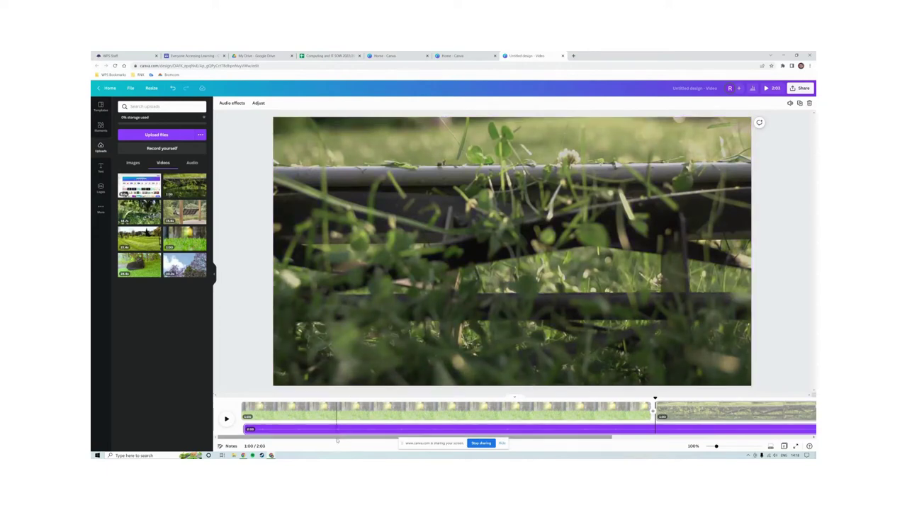
- Append the uploaded clips of the park being mowed, the hanging swing bench and the purple blossom trees to the timeline's end
drag(350, 437, 555, 440)
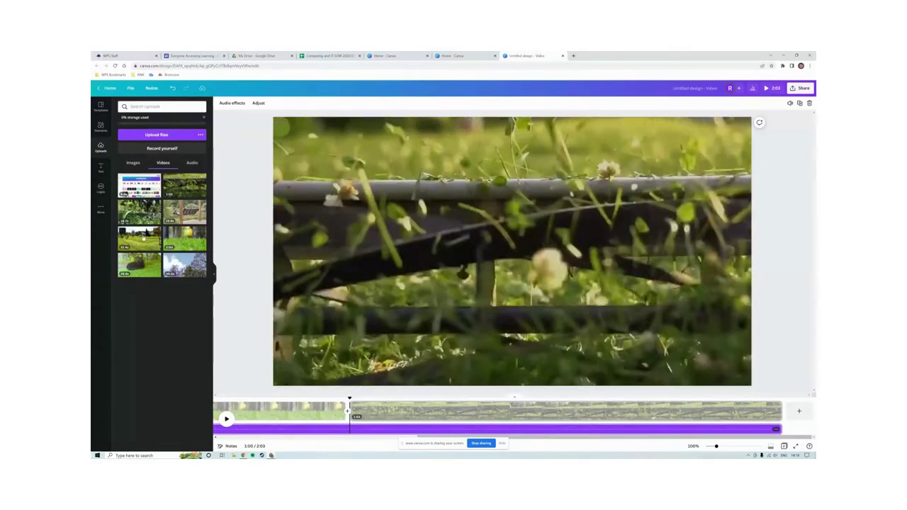
drag(150, 246, 804, 413)
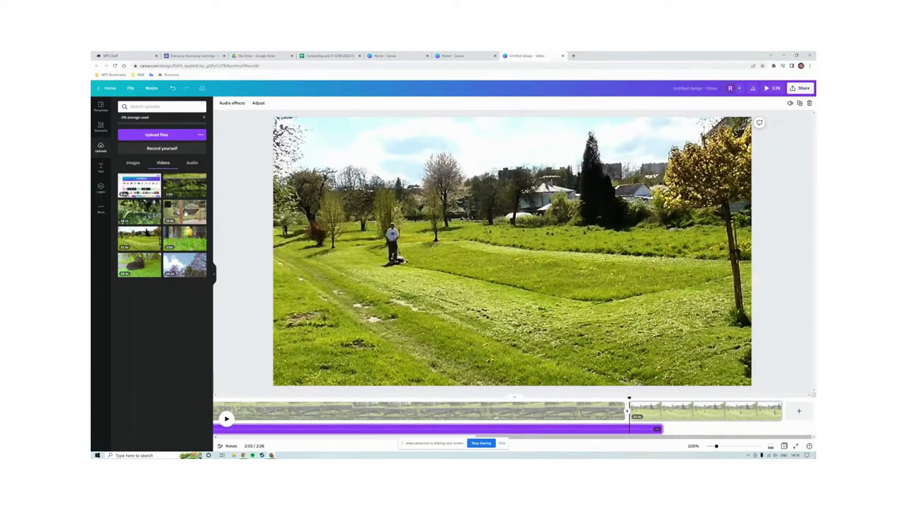
drag(187, 211, 799, 411)
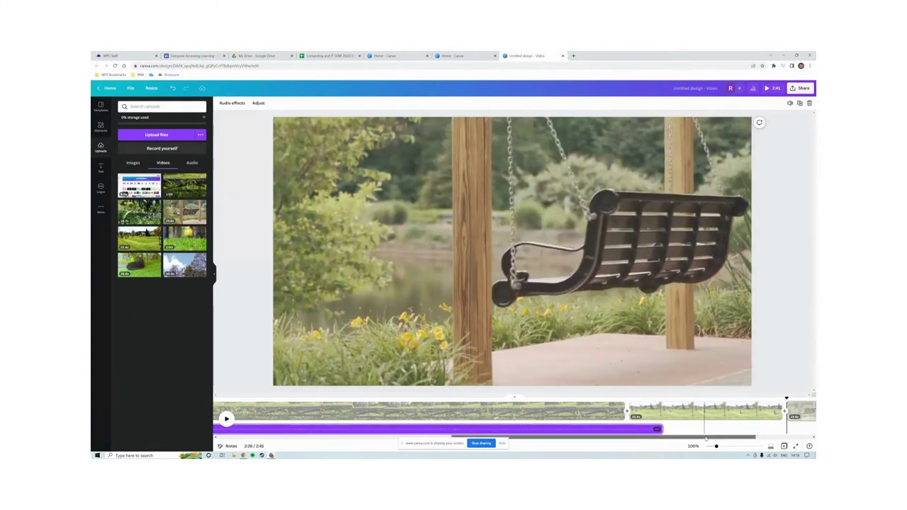
drag(708, 437, 794, 441)
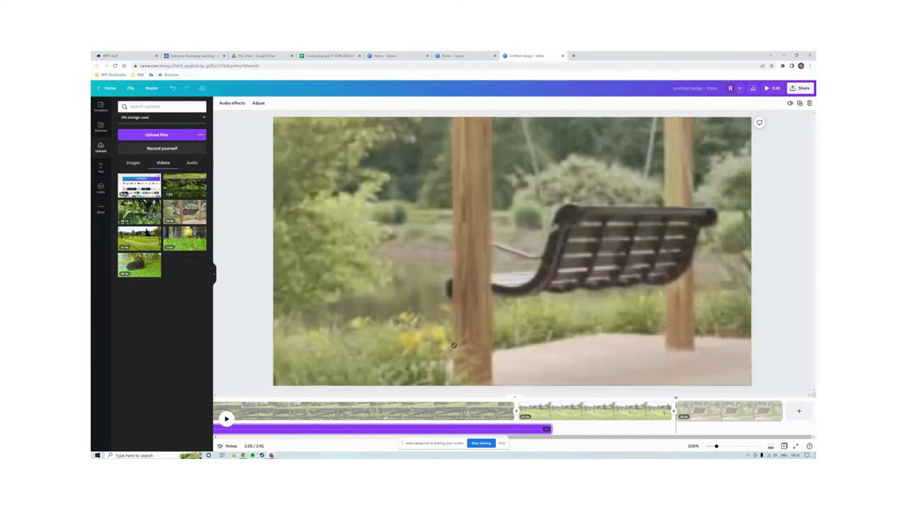
click(808, 410)
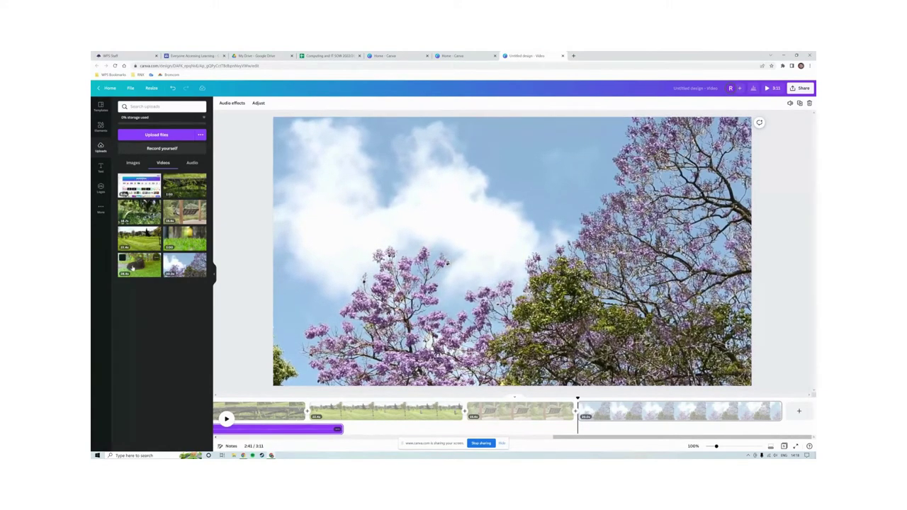
- Append the uploaded black cat clip and the tall grass under trees clip after the purple blossom clip
drag(132, 268, 583, 337)
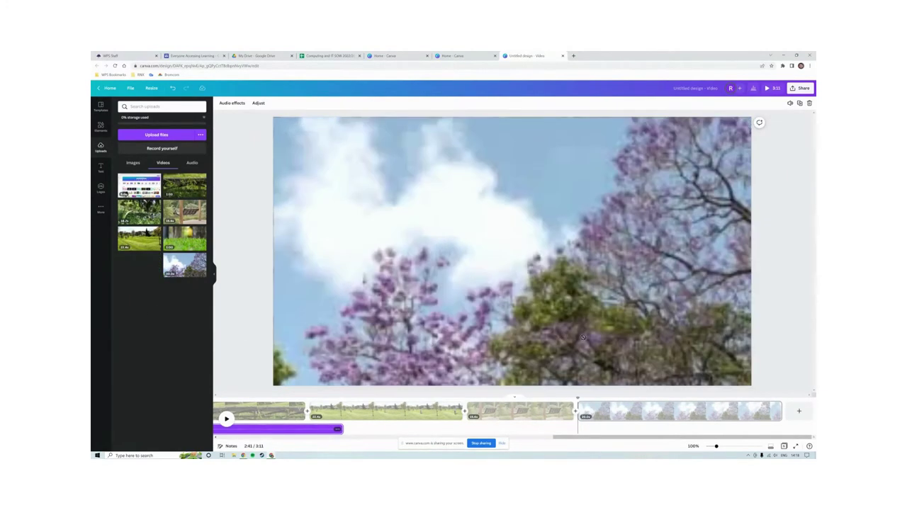
drag(798, 403, 800, 418)
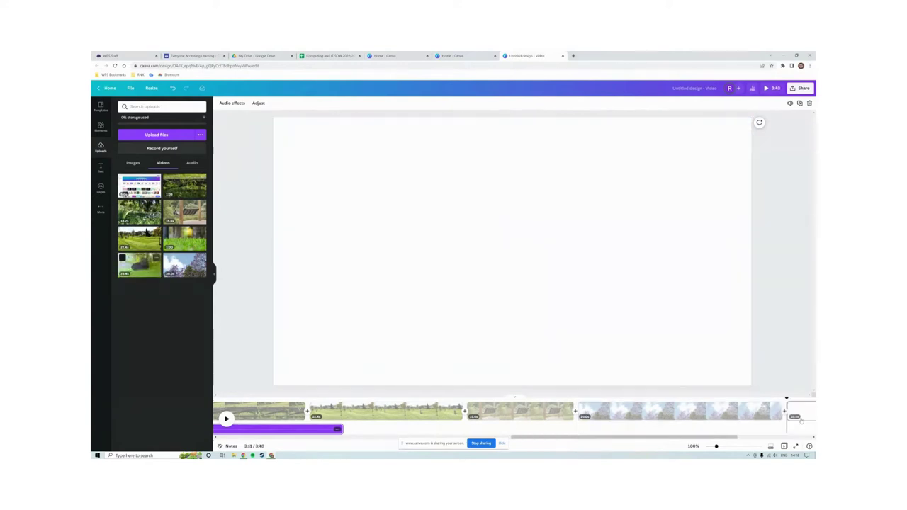
drag(712, 438, 786, 437)
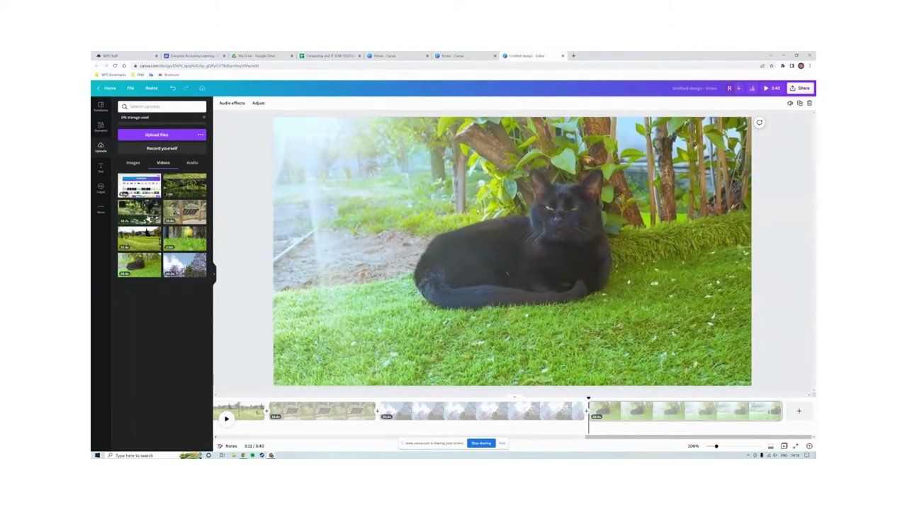
click(798, 411)
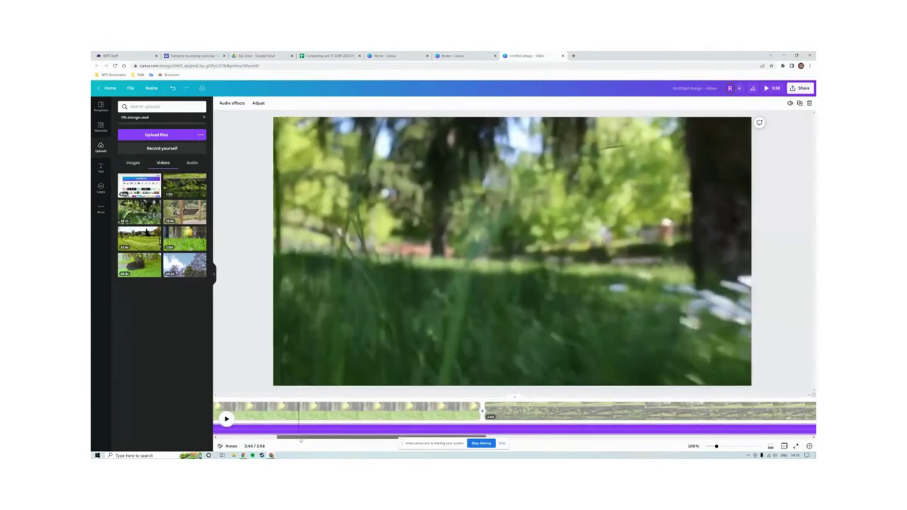
- Append the three uploaded robot mower images to the timeline's end: the front view, the open-lid view and the wheel close-up
drag(296, 441, 664, 445)
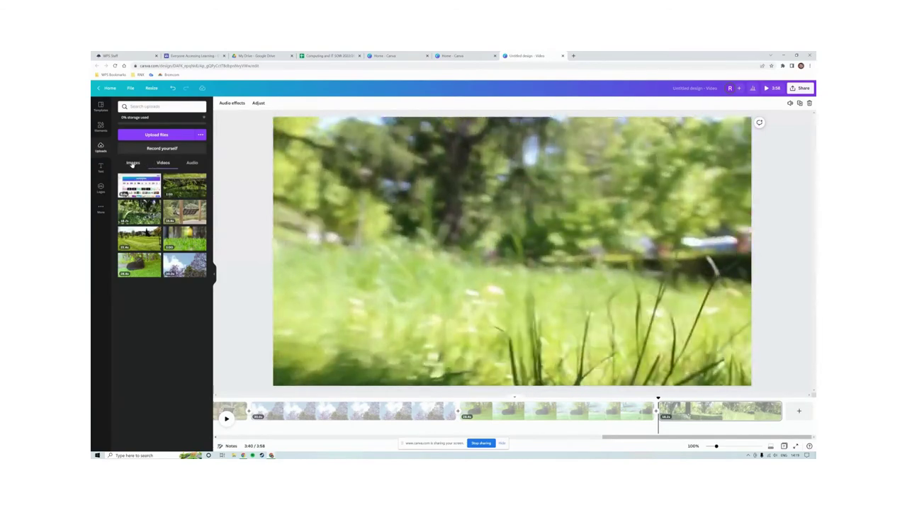
click(132, 164)
drag(139, 189, 305, 247)
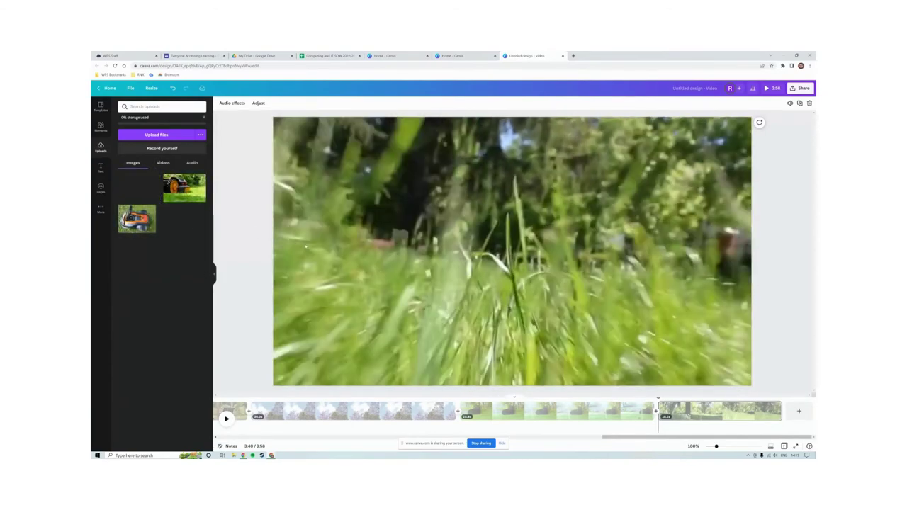
drag(698, 358, 799, 413)
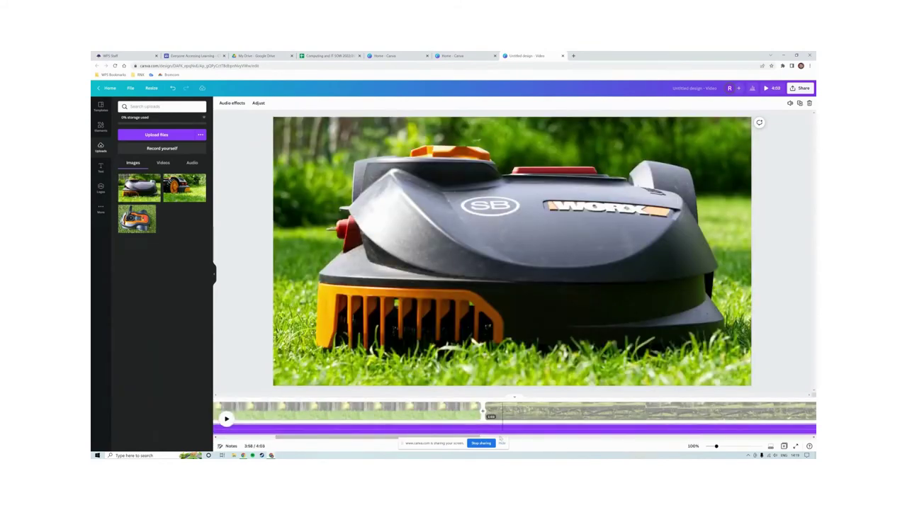
drag(309, 437, 693, 428)
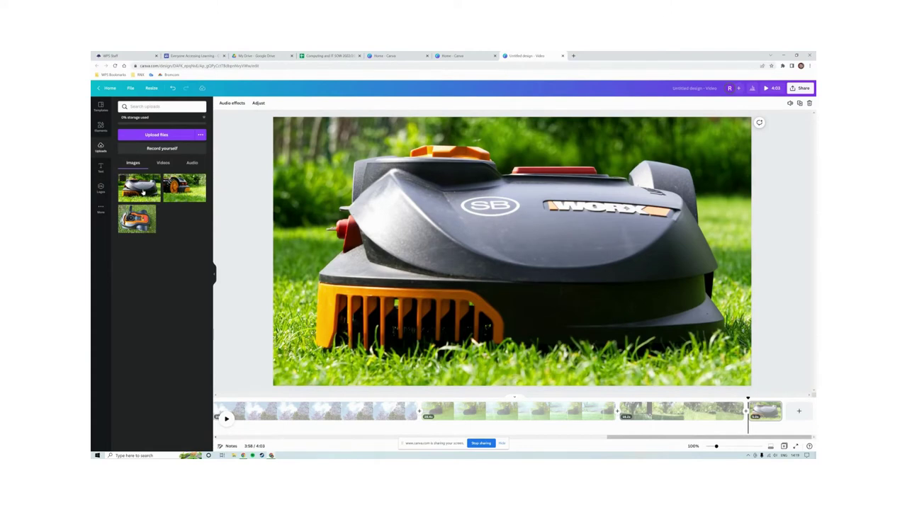
drag(138, 219, 798, 412)
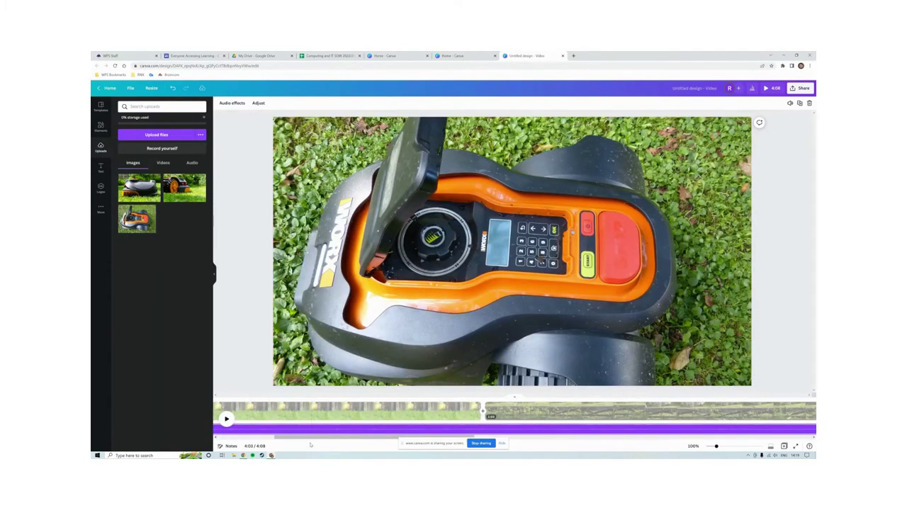
drag(311, 439, 648, 439)
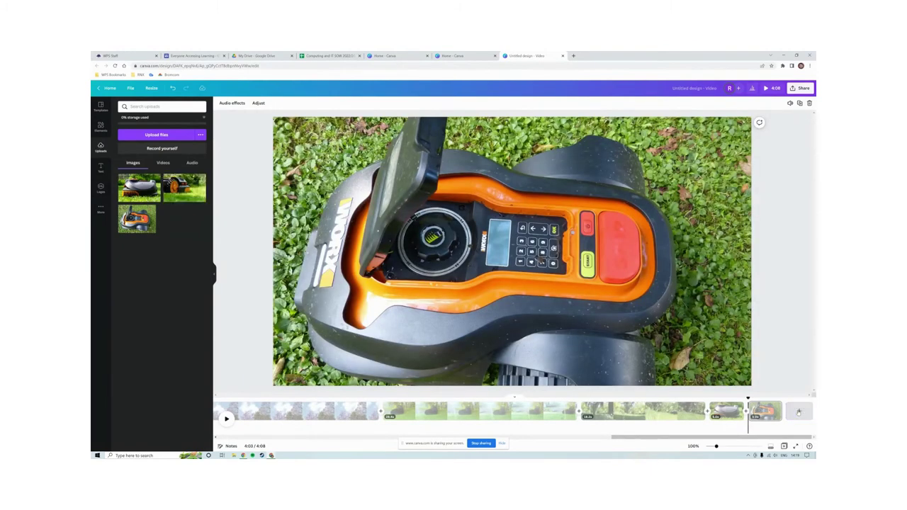
drag(184, 187, 801, 418)
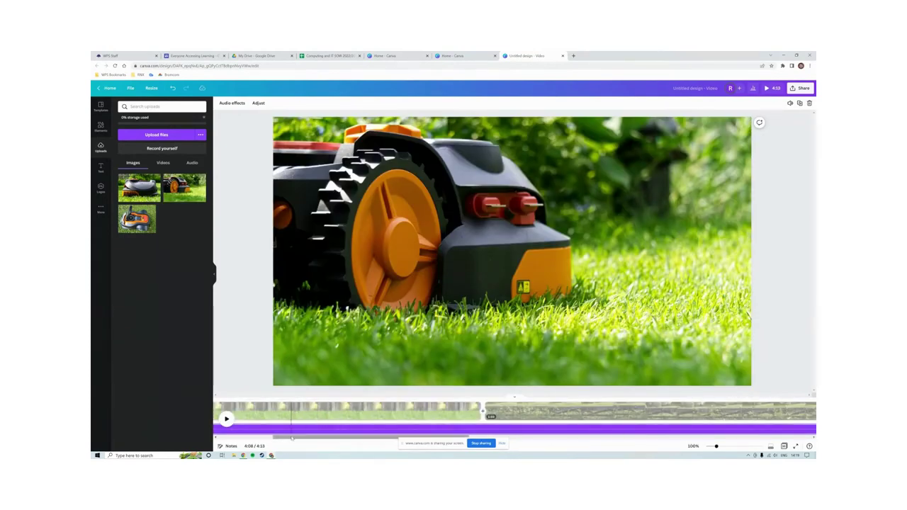
- Align the background garden audio with the very start of the timeline
drag(291, 437, 235, 437)
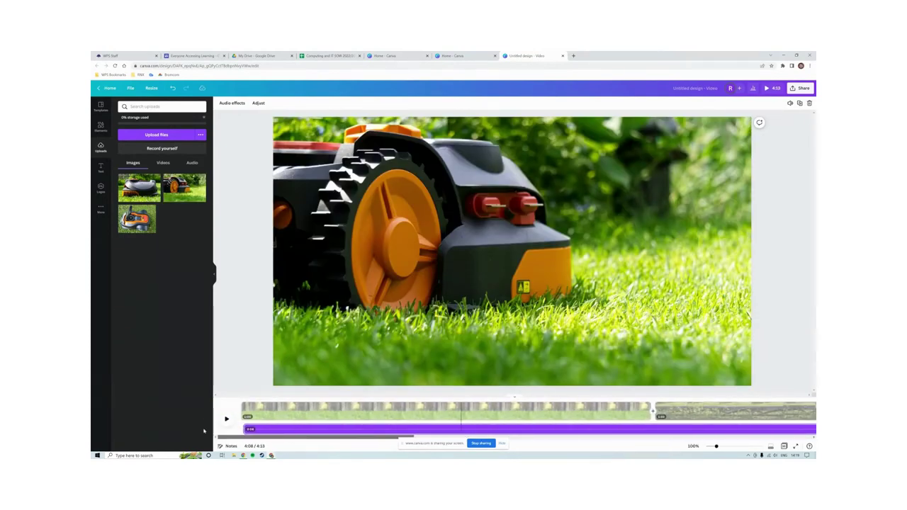
click(267, 431)
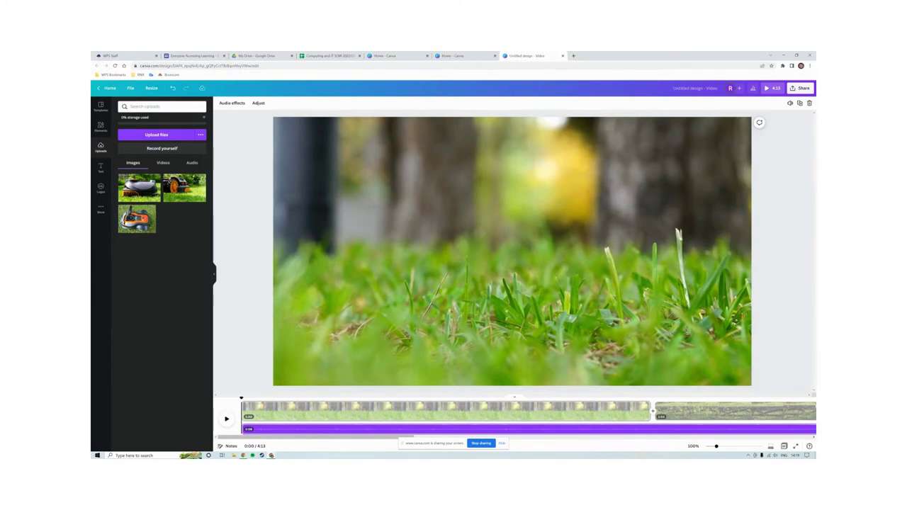
- Add the uploaded media voice over.mp3 as a second audio track starting at the very beginning of the timeline
click(192, 162)
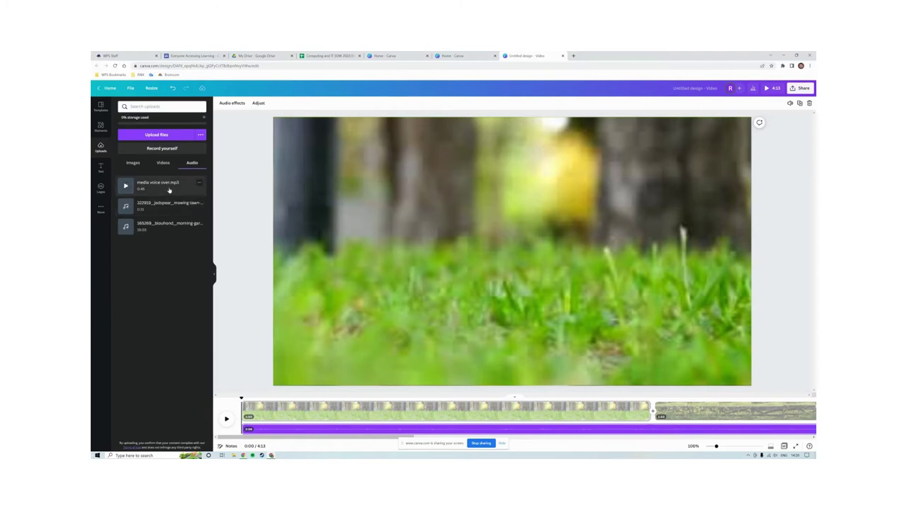
drag(160, 190, 354, 420)
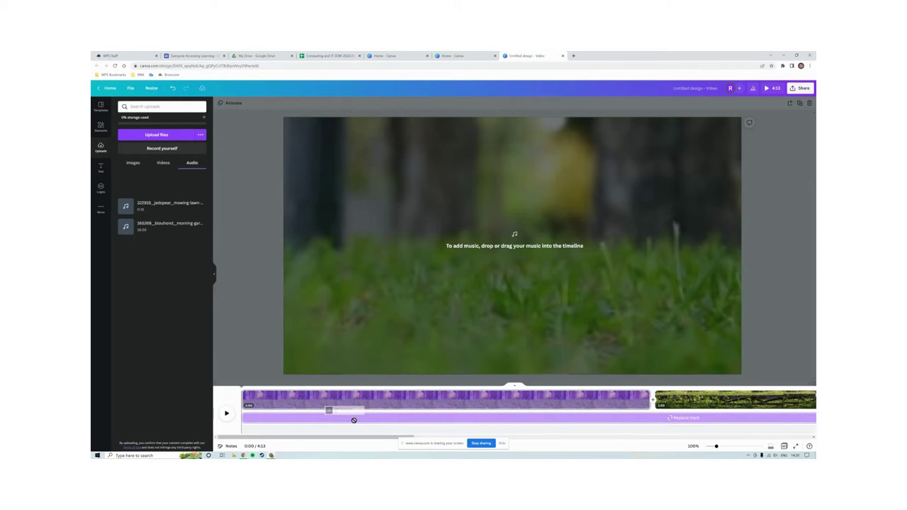
drag(354, 420, 354, 422)
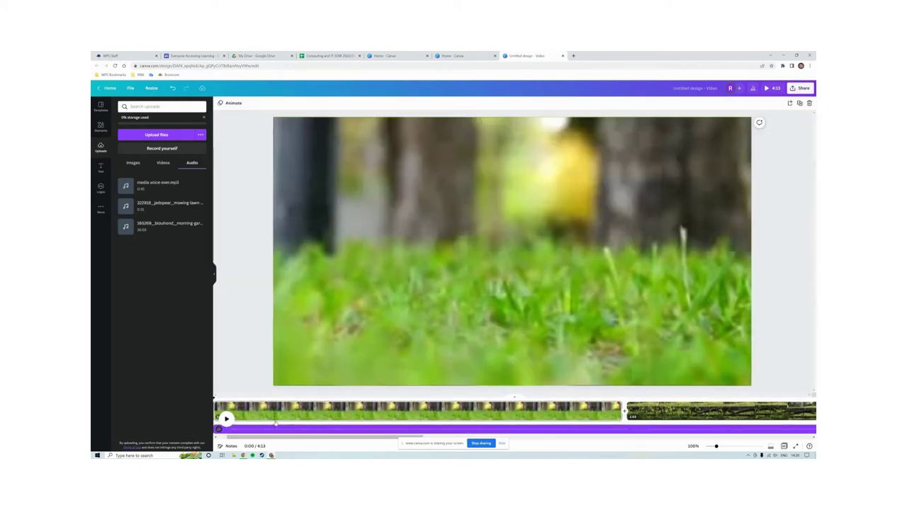
scroll(275, 423, right, 2)
scroll(297, 414, left, 2)
scroll(333, 407, right, 4)
click(333, 409)
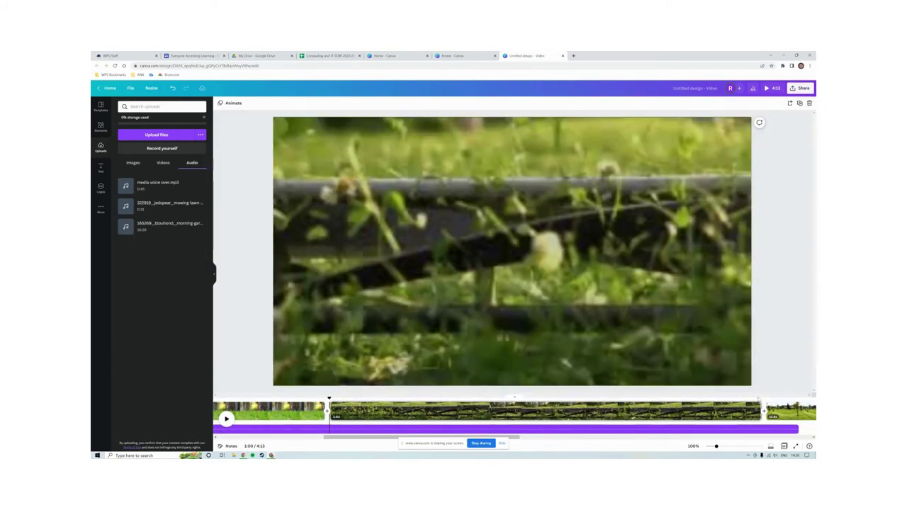
scroll(700, 411, left, 4)
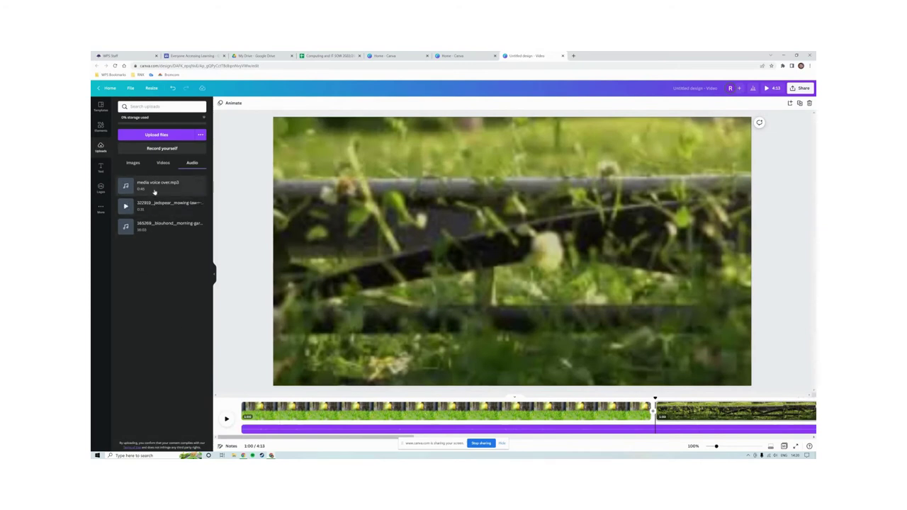
drag(154, 192, 249, 429)
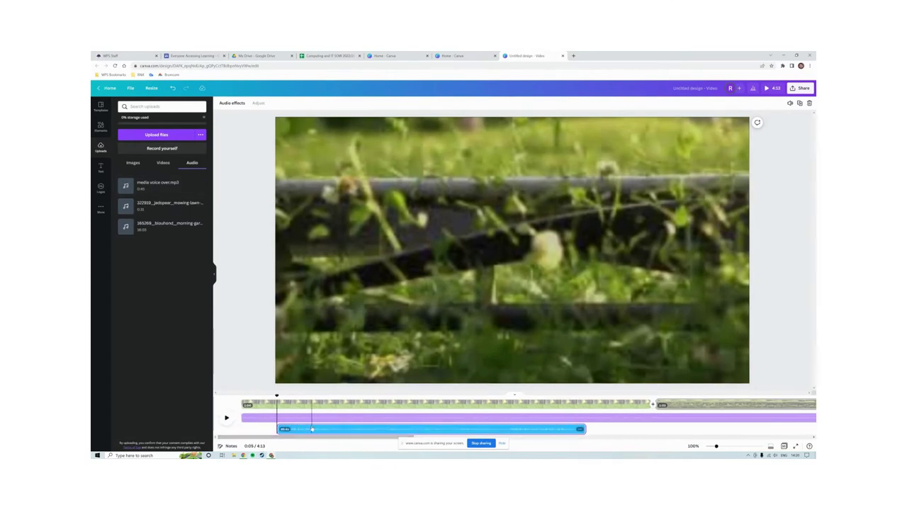
drag(311, 429, 272, 428)
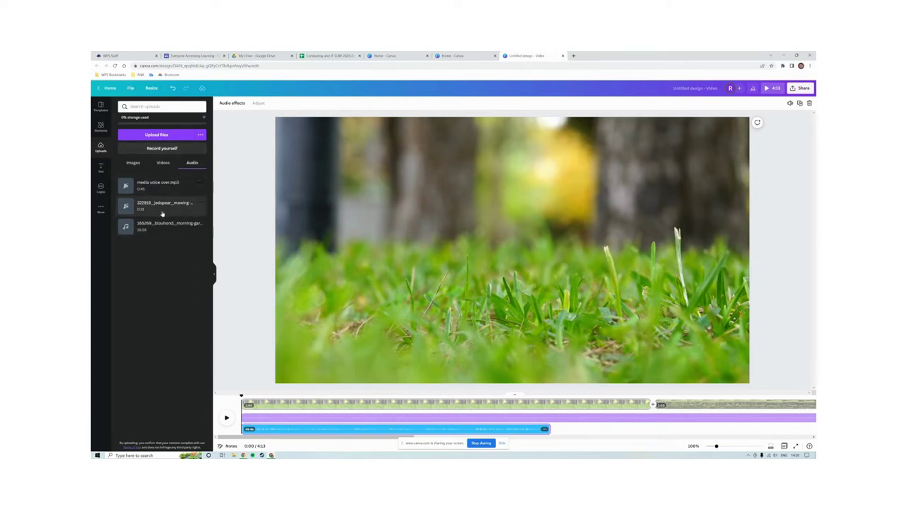
- Add the uploaded lawn mowing sound as a third audio track at the timeline's start and preview the layered audio
click(124, 207)
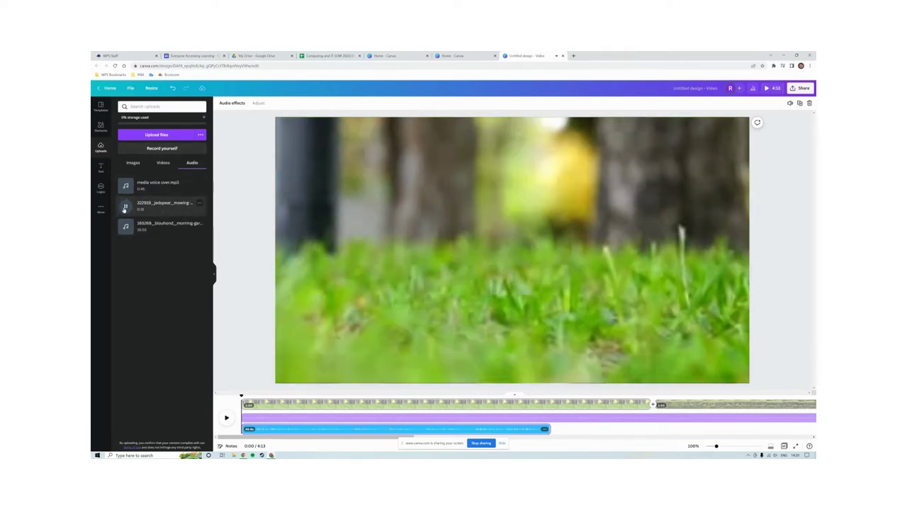
drag(157, 208, 264, 428)
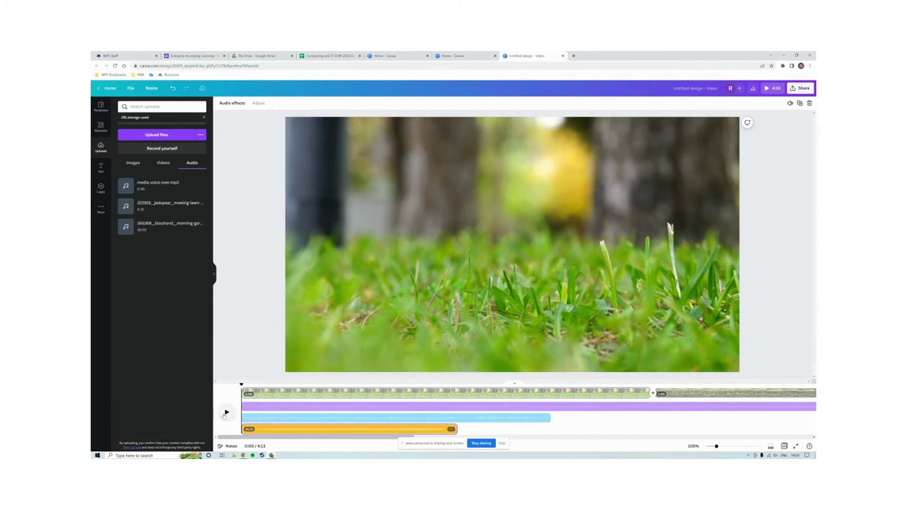
click(226, 412)
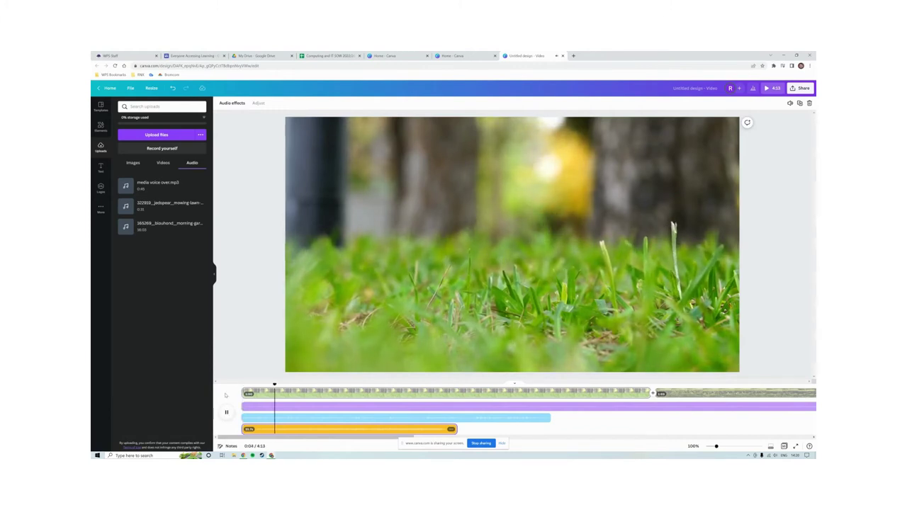
click(227, 412)
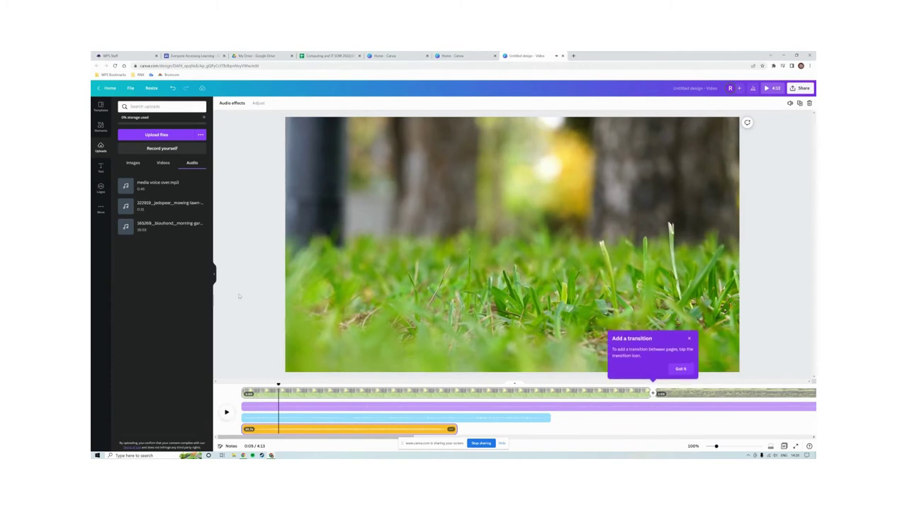
- Shorten the opening grass clip to about 5 seconds and trim the mowing audio to end with the park mowing clip
click(688, 339)
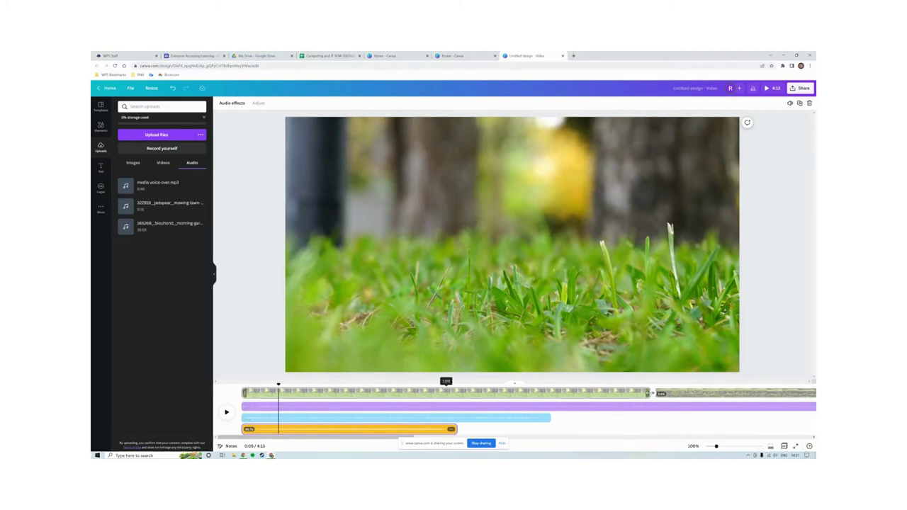
drag(646, 392, 277, 392)
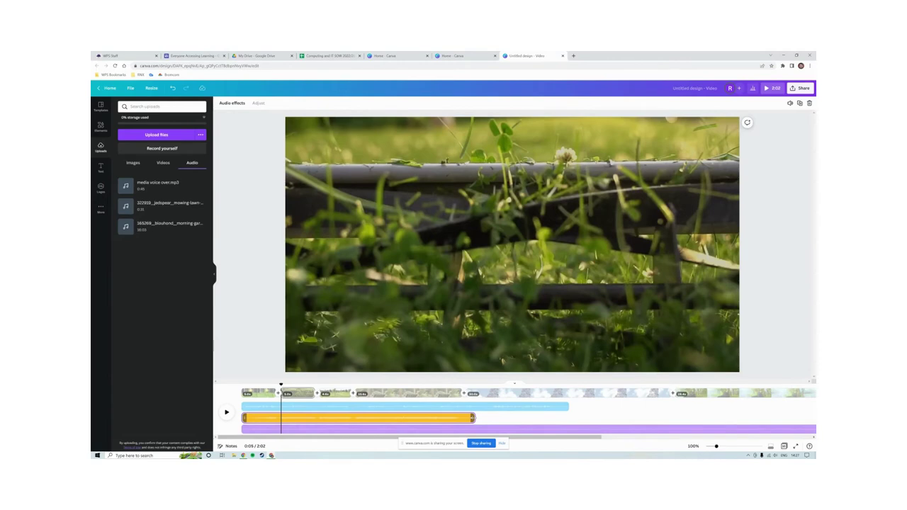
drag(473, 418, 351, 415)
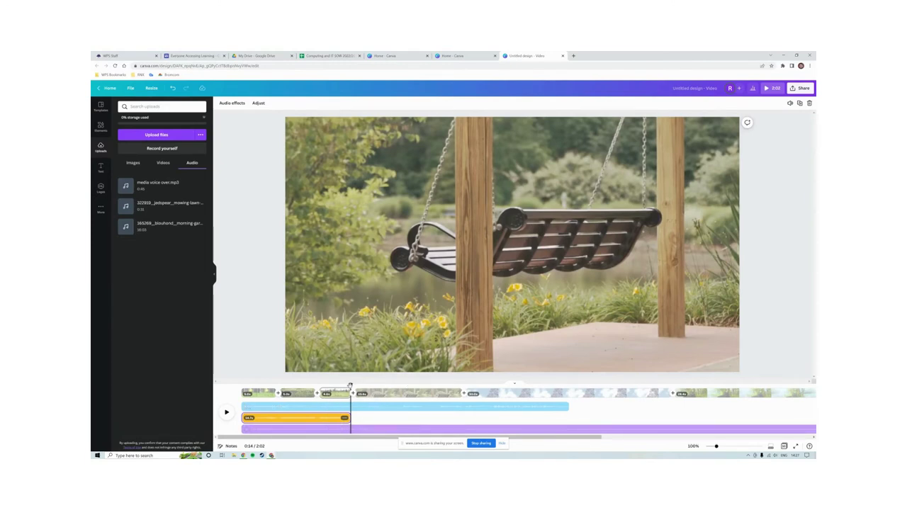
- Play the video from the start and split the voice-over audio at about 0:08
drag(349, 385, 241, 384)
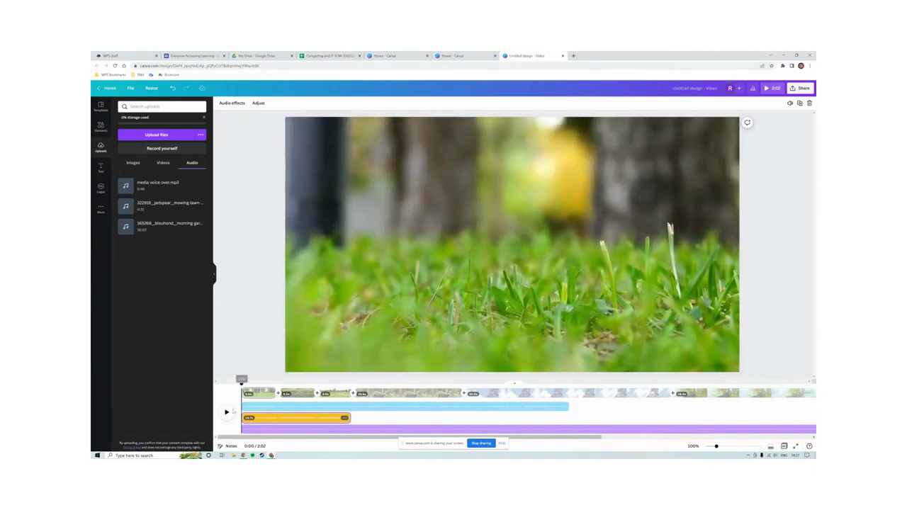
click(247, 406)
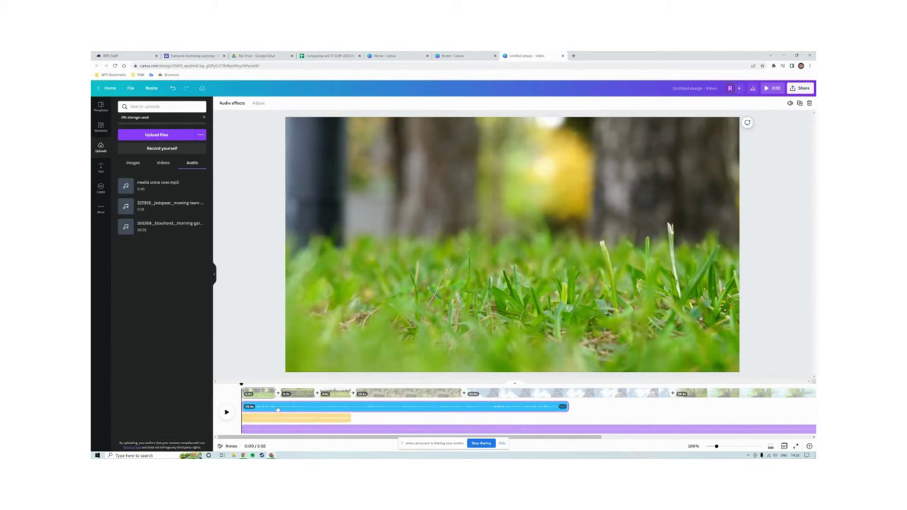
click(305, 416)
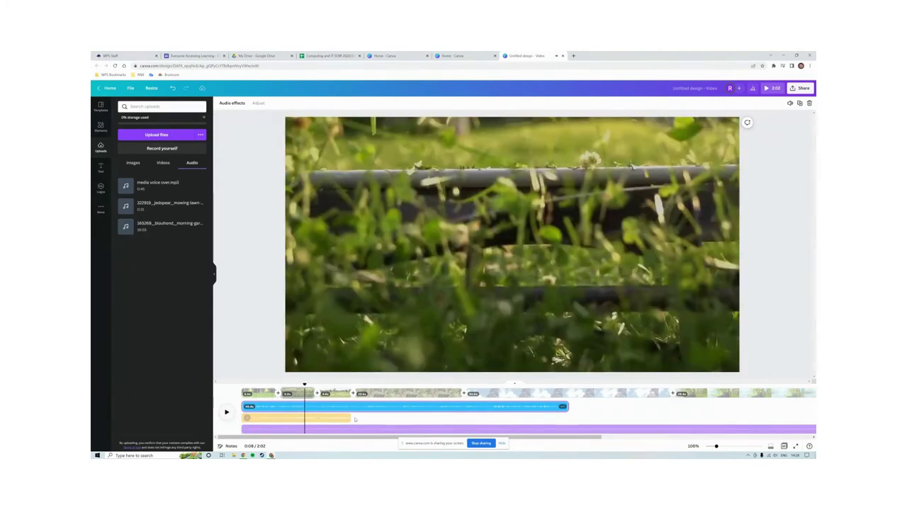
right_click(304, 409)
click(326, 373)
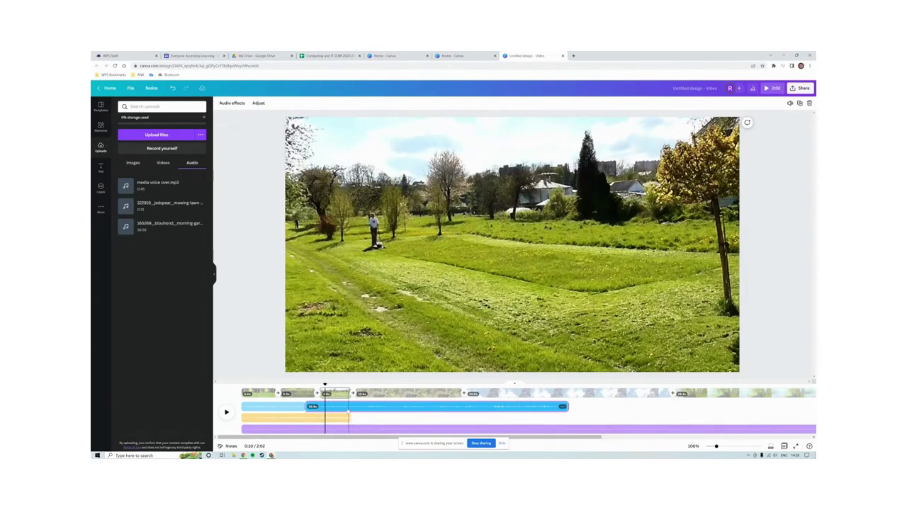
- Move the second voice-over part to about 0:19 and shift the first part to start with the fence and grass clip
click(337, 410)
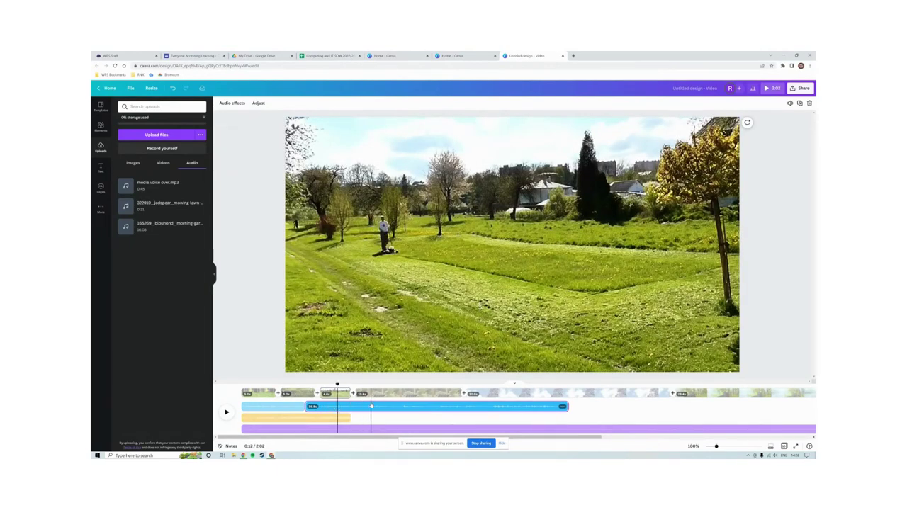
click(372, 417)
click(278, 408)
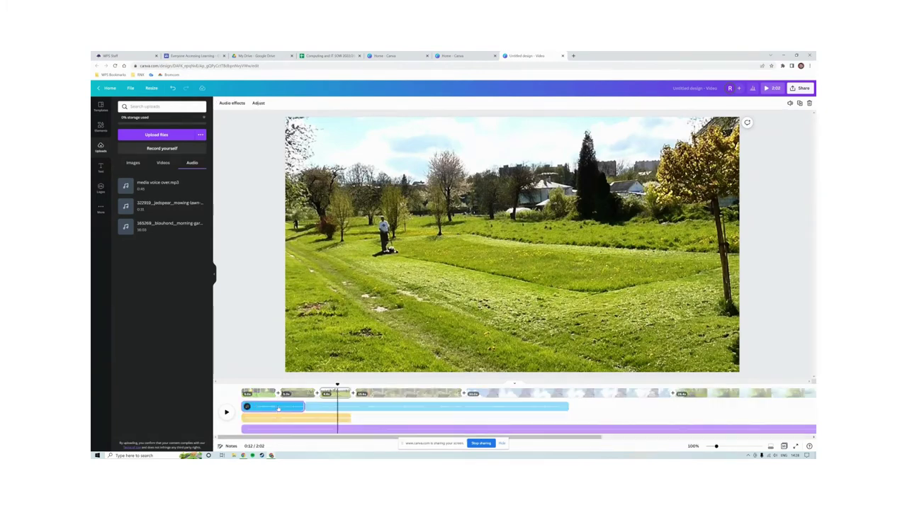
click(355, 407)
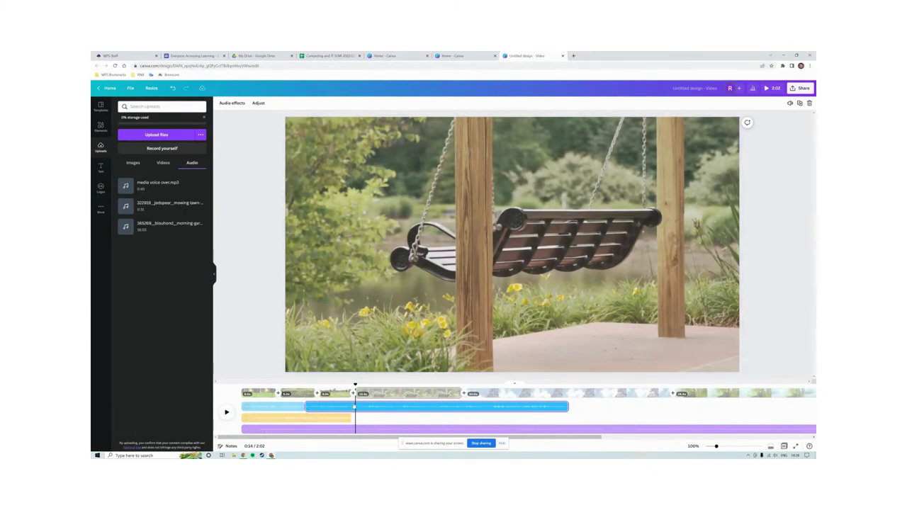
click(306, 394)
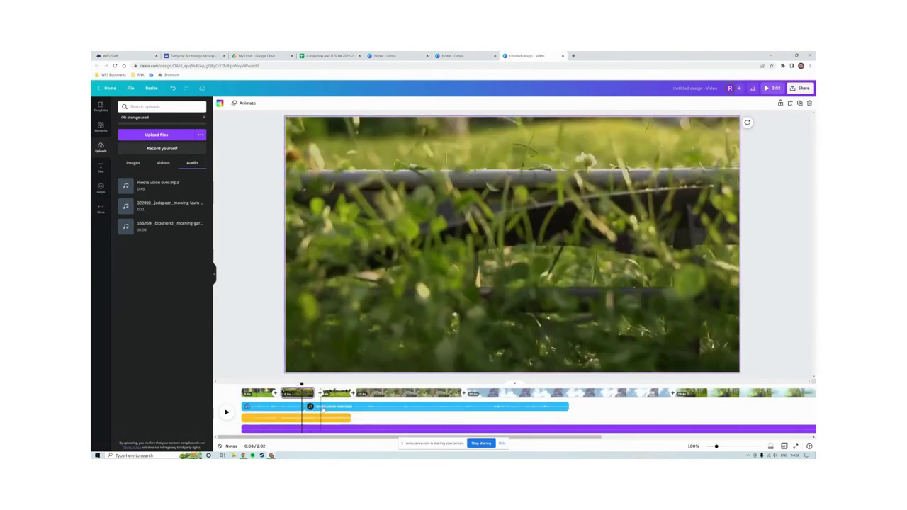
click(359, 406)
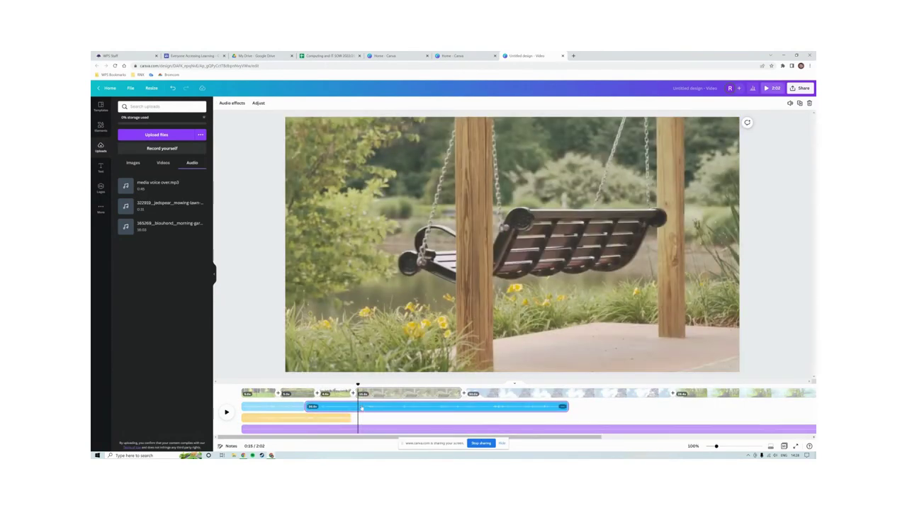
drag(361, 408, 447, 408)
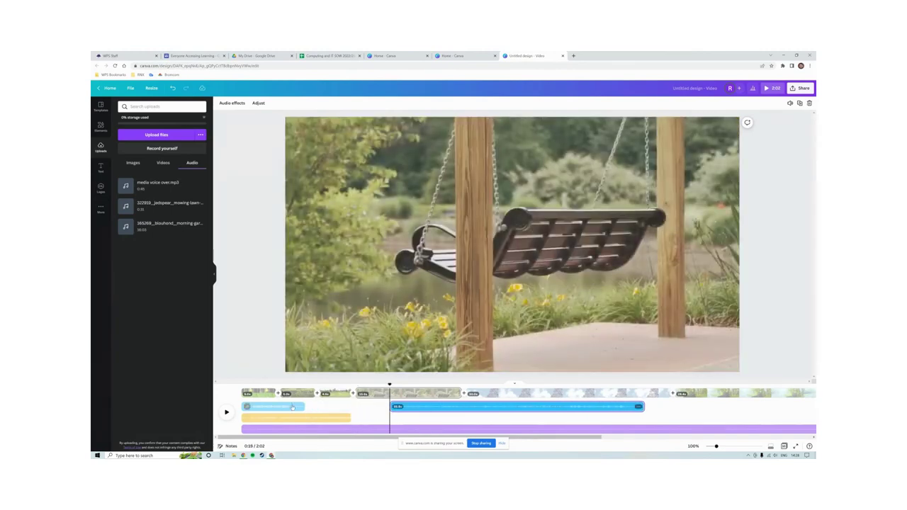
click(292, 408)
drag(292, 408, 330, 409)
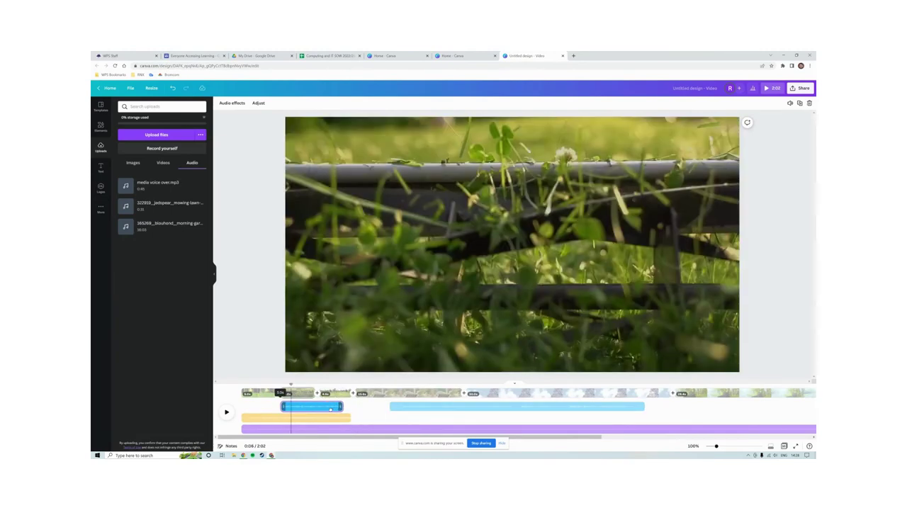
- Trim the fence and park mowing clips to fit the first voice-over part, and start the second part at the swing bench clip
click(300, 394)
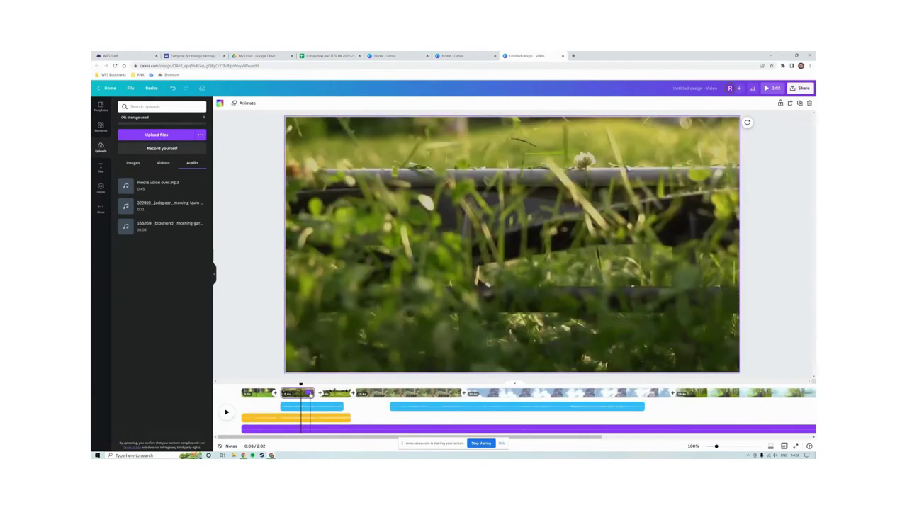
drag(310, 393, 344, 393)
click(323, 393)
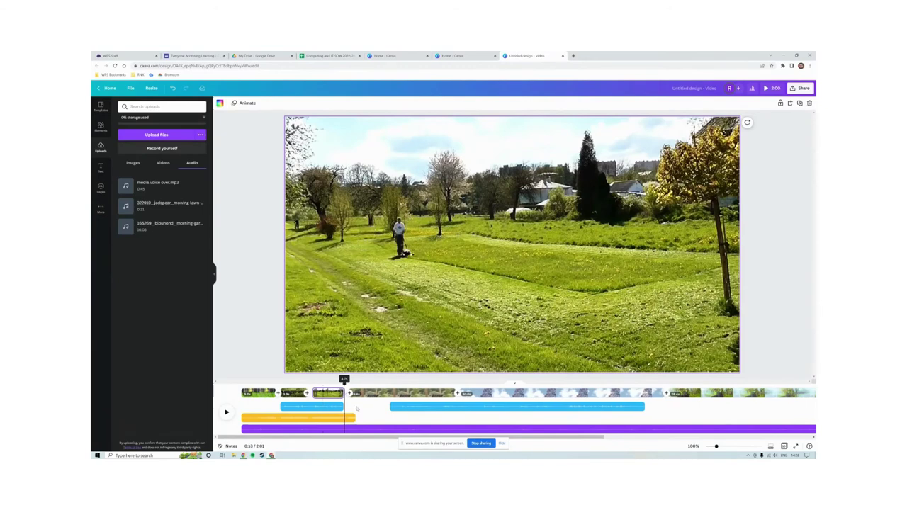
drag(409, 409, 383, 407)
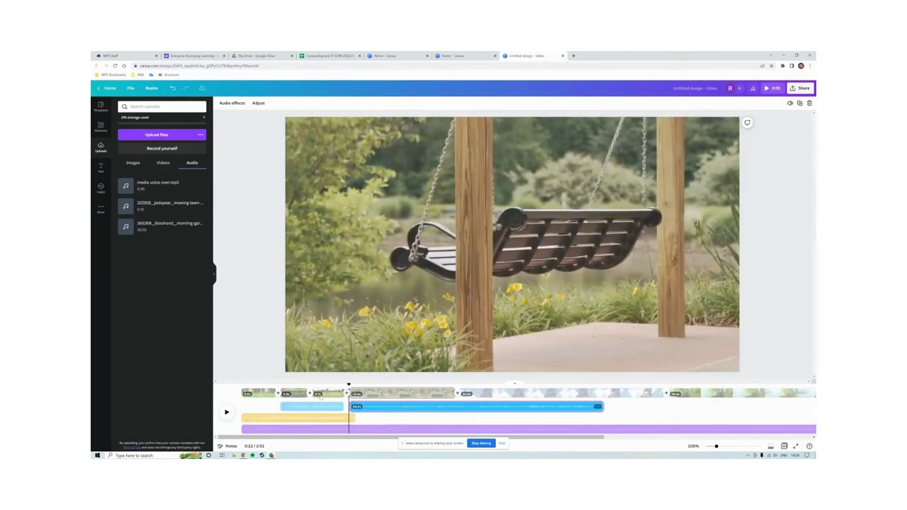
- Play the video through the swing bench clip and split the second voice-over part at about 0:19
drag(332, 385, 242, 385)
click(227, 411)
click(353, 411)
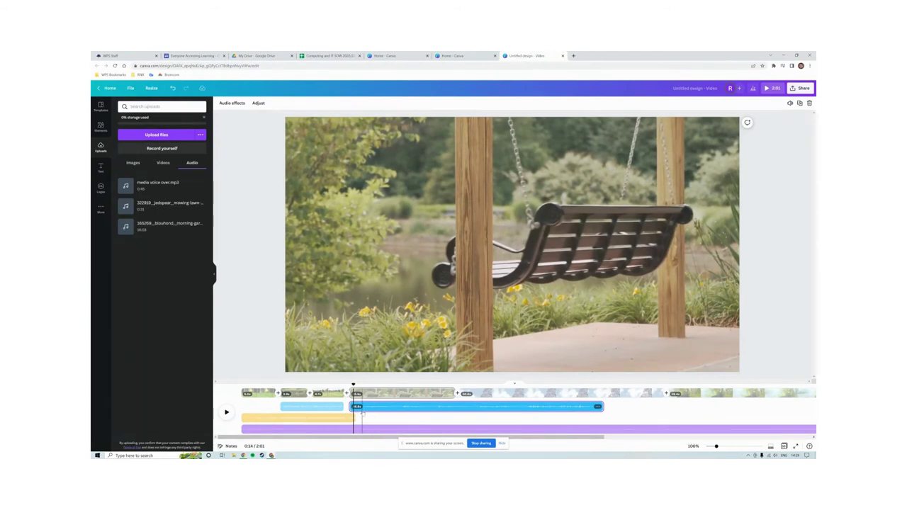
click(227, 413)
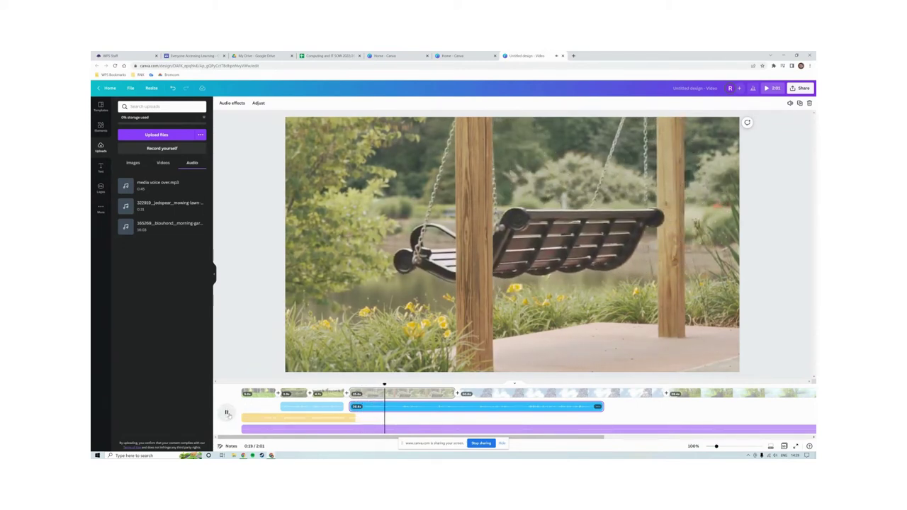
click(226, 412)
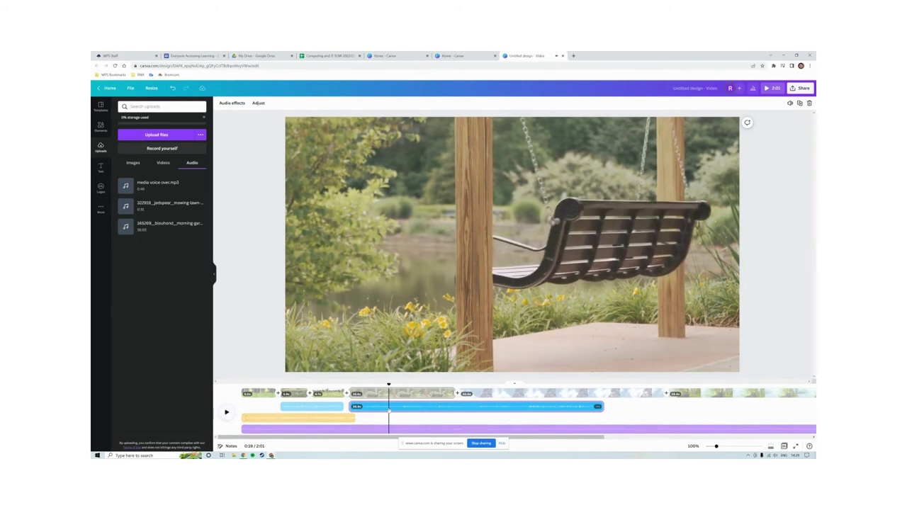
right_click(388, 408)
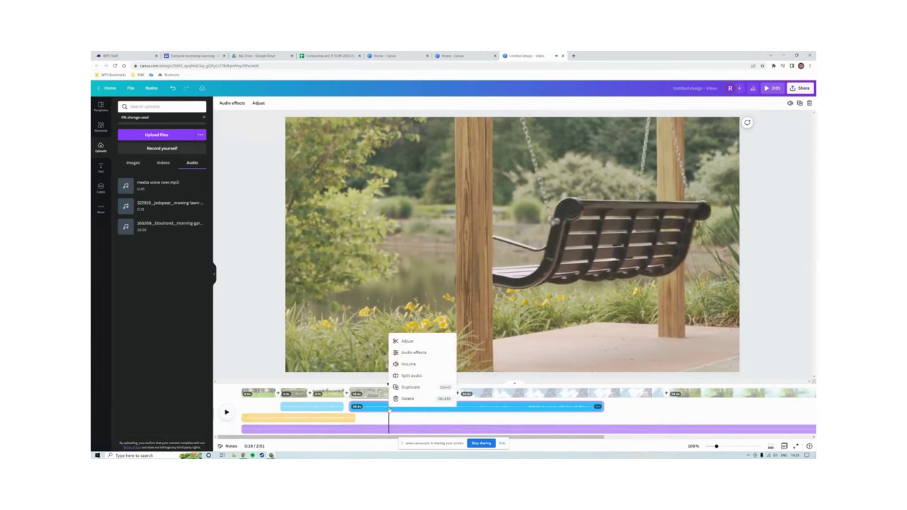
click(407, 376)
- Move the remaining voice-over part to about 0:30 and shorten the swing bench clip to end with the voice-over part beneath it
drag(412, 408, 492, 411)
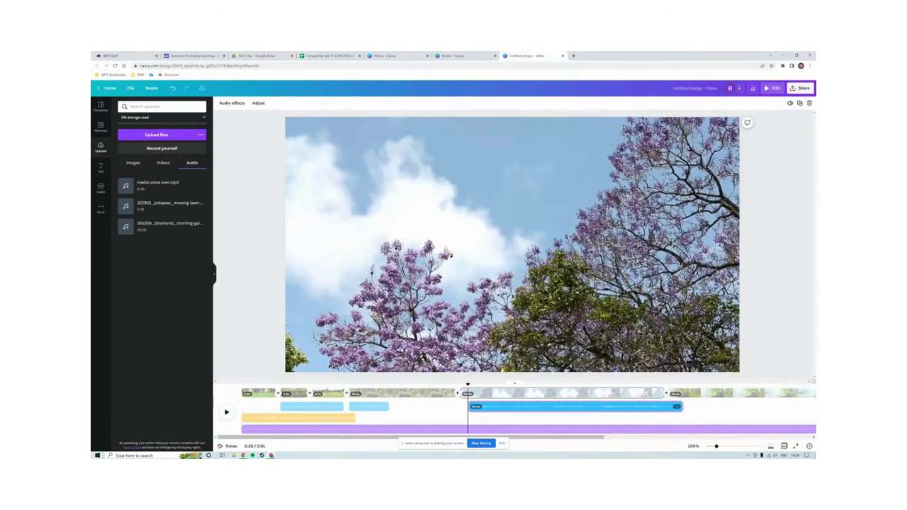
click(422, 393)
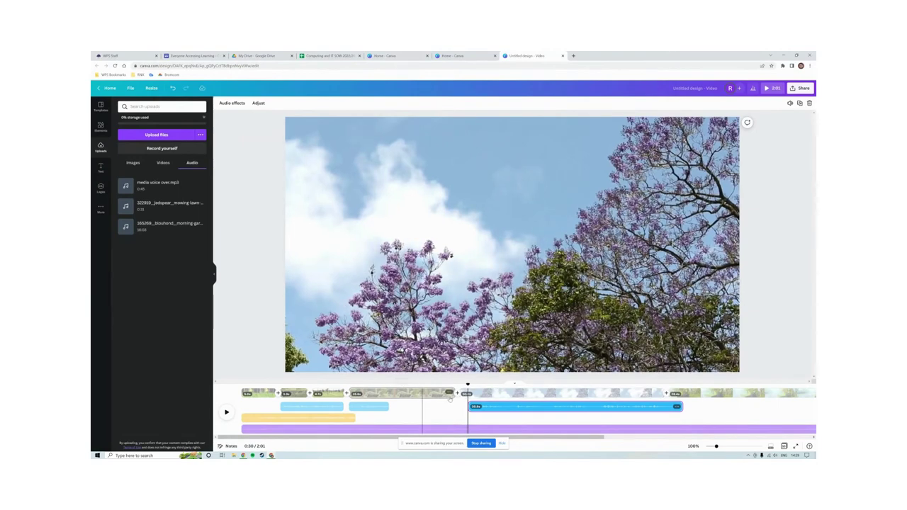
drag(454, 393, 389, 394)
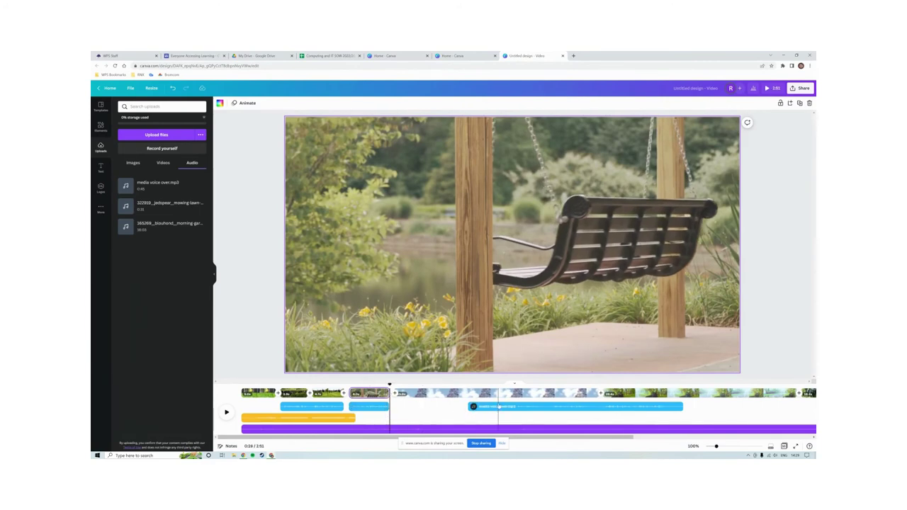
- Start the remaining voice-over at the purple tree clip, play it, and split it at about 0:25
click(499, 408)
drag(500, 408, 426, 406)
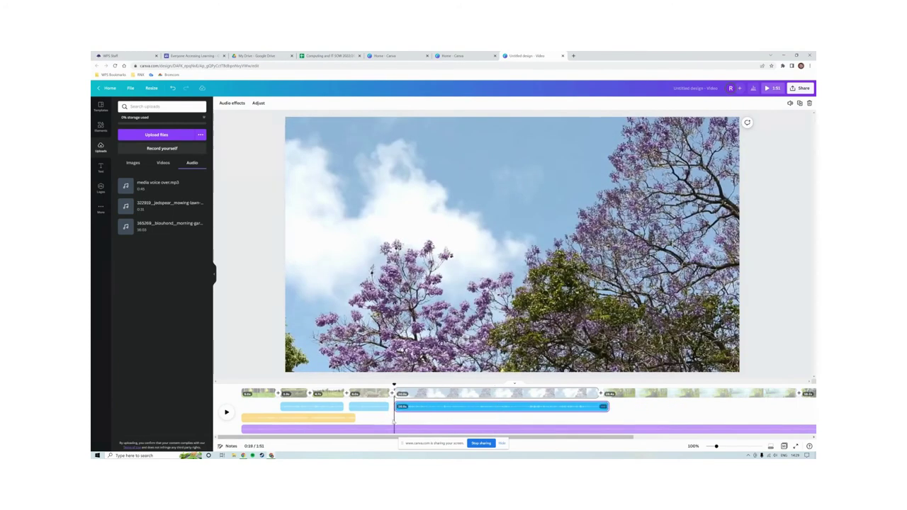
click(226, 412)
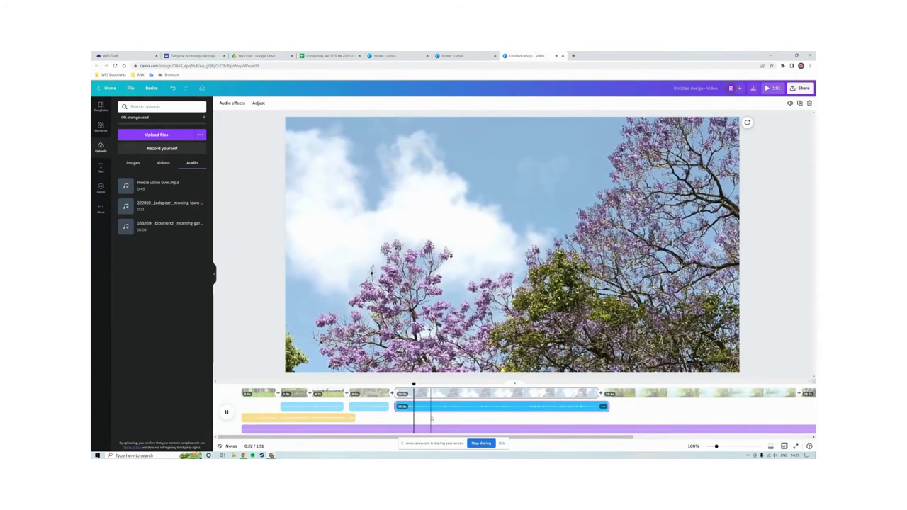
click(227, 413)
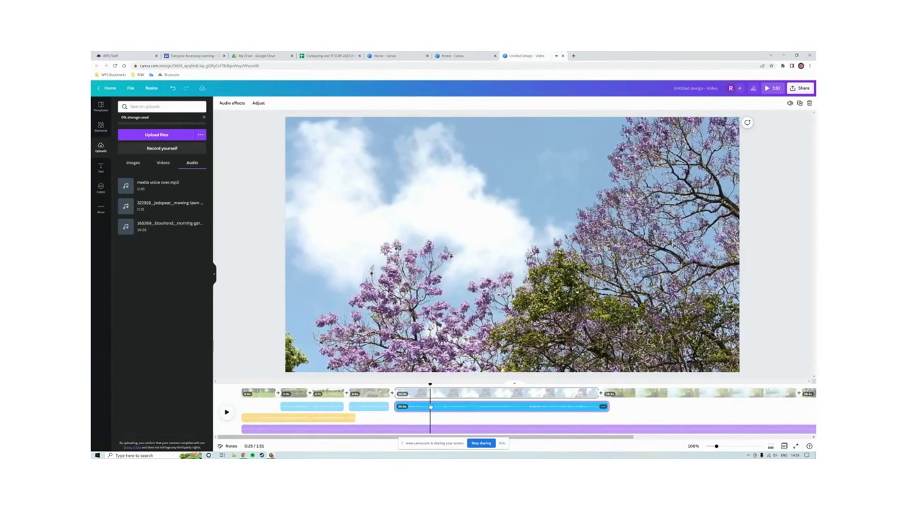
right_click(430, 406)
click(446, 373)
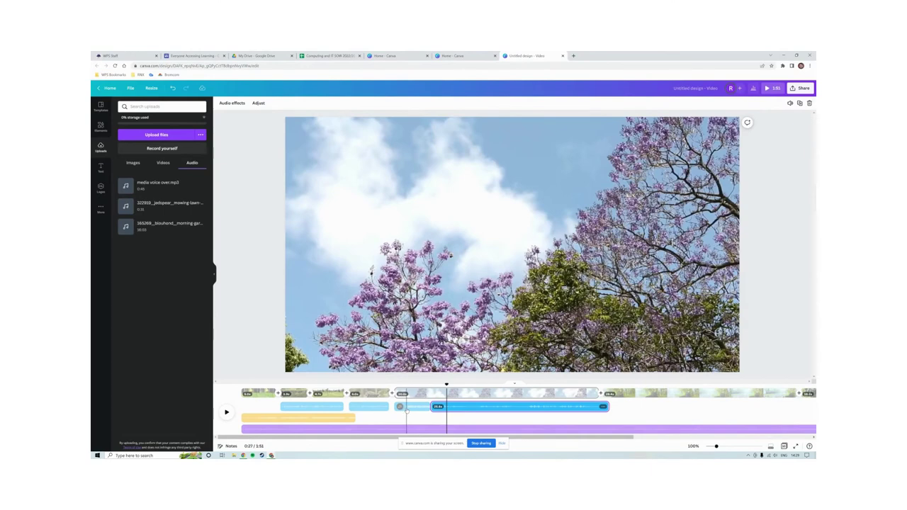
- Split off and delete the opening piece of the tree clip's voice-over part, and move the rest to the clip's start
right_click(406, 408)
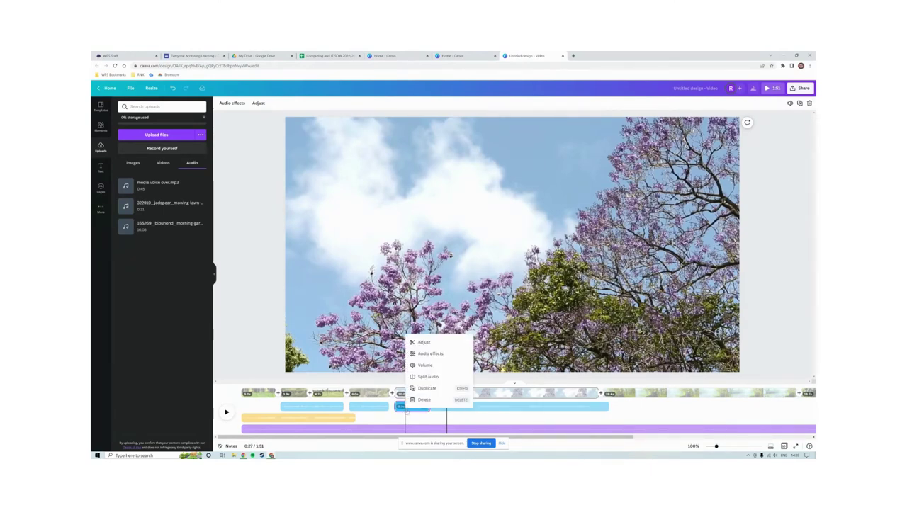
click(423, 378)
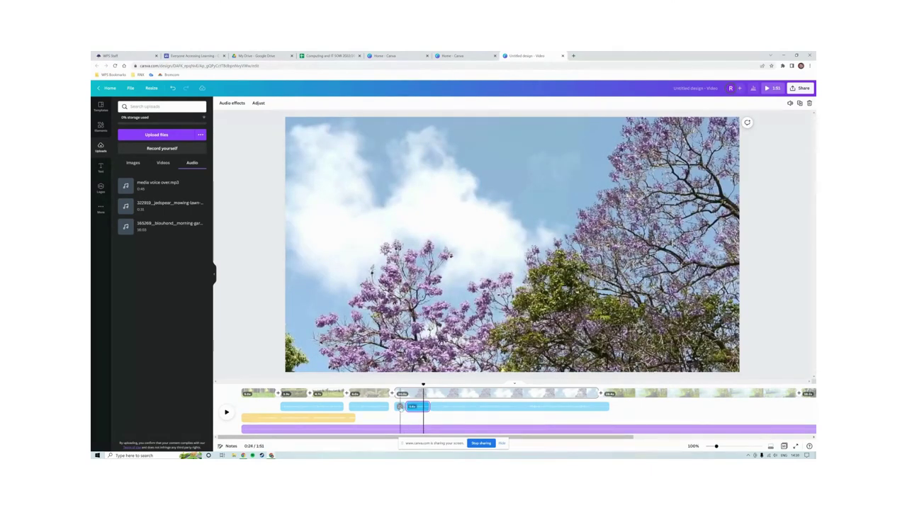
right_click(400, 408)
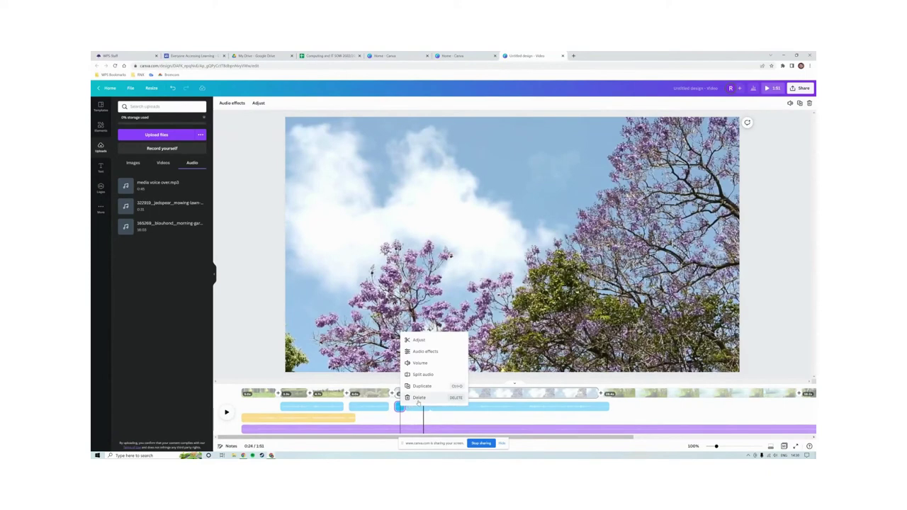
click(418, 399)
drag(420, 409, 411, 408)
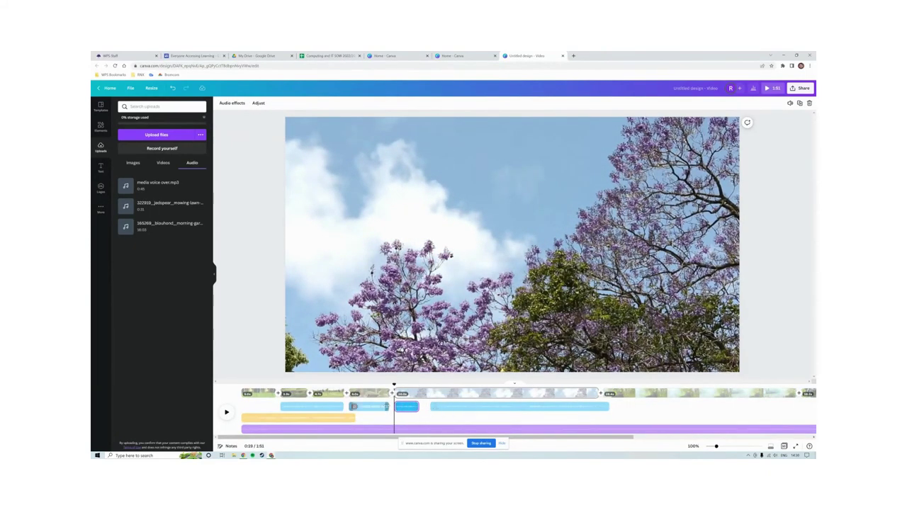
- Shorten the purple tree clip to end with its voice-over part, and start the remaining voice-over at the black cat clip
click(580, 394)
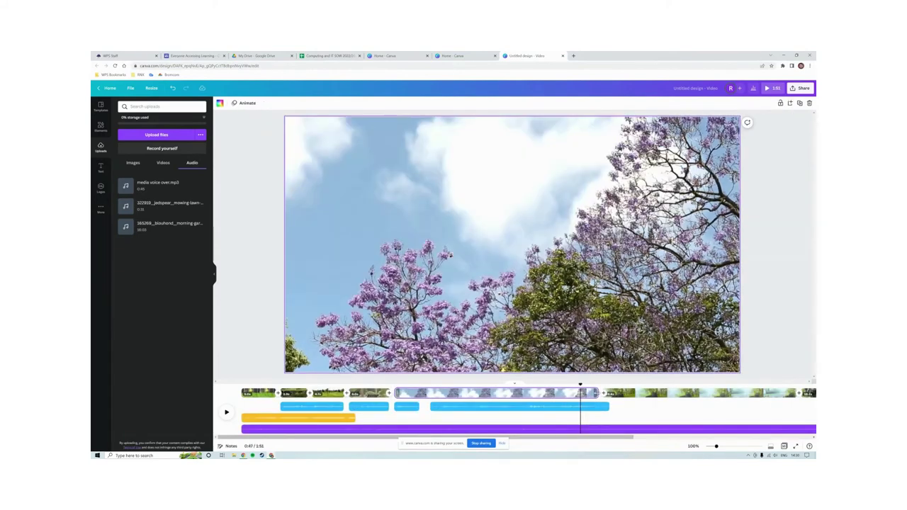
drag(595, 392, 381, 386)
key(space)
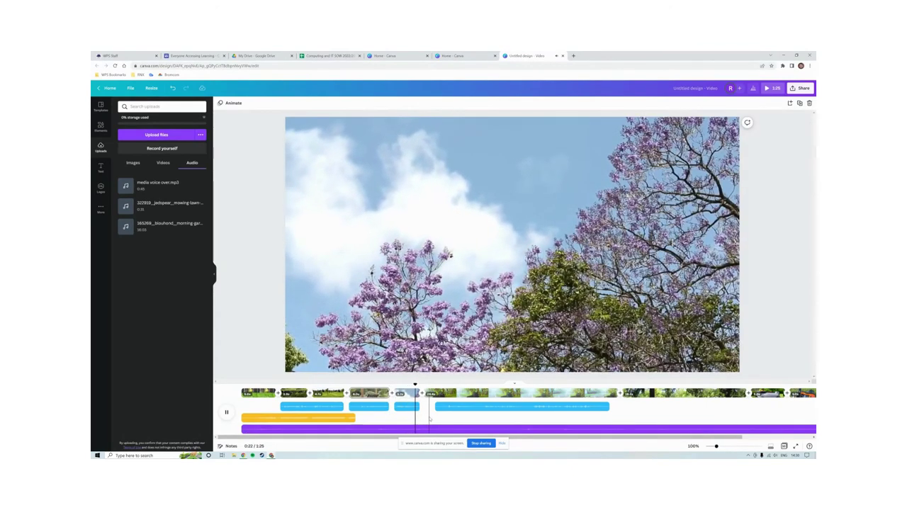
key(space)
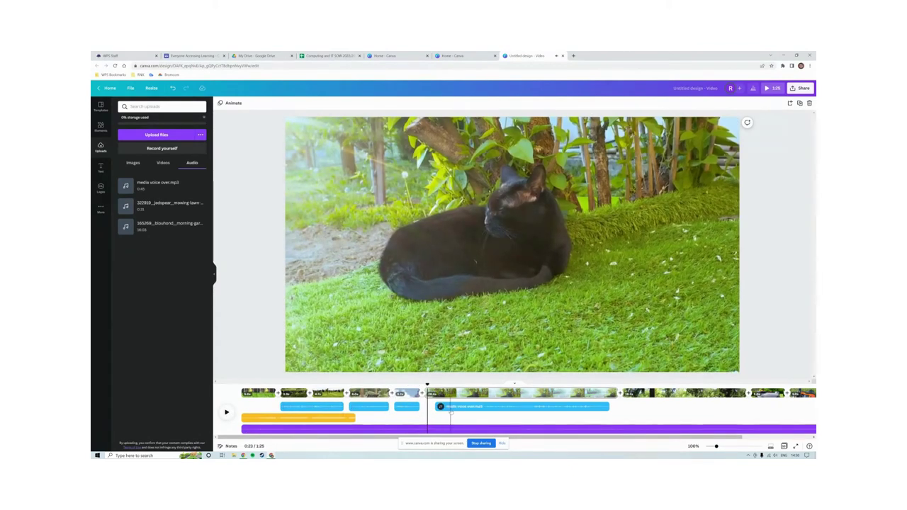
drag(465, 408, 445, 410)
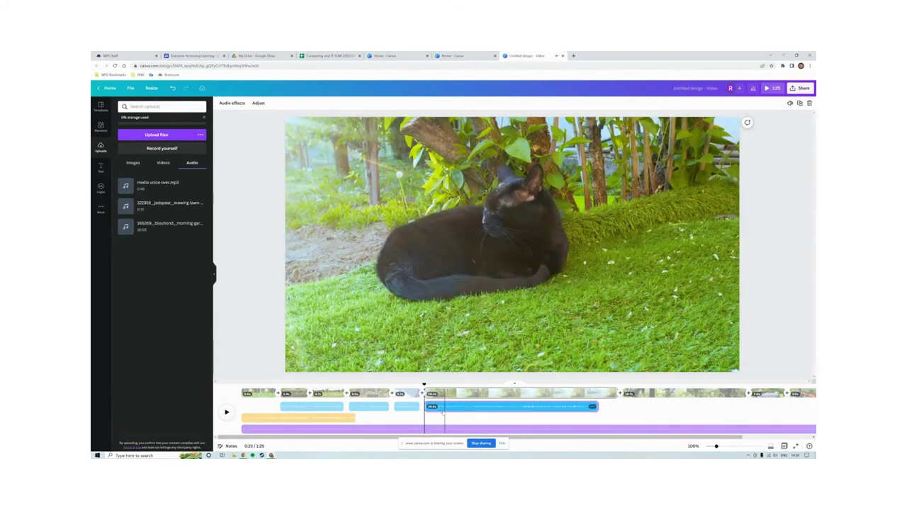
- Play the black cat clip and split the voice-over beneath it at about 0:28
click(225, 412)
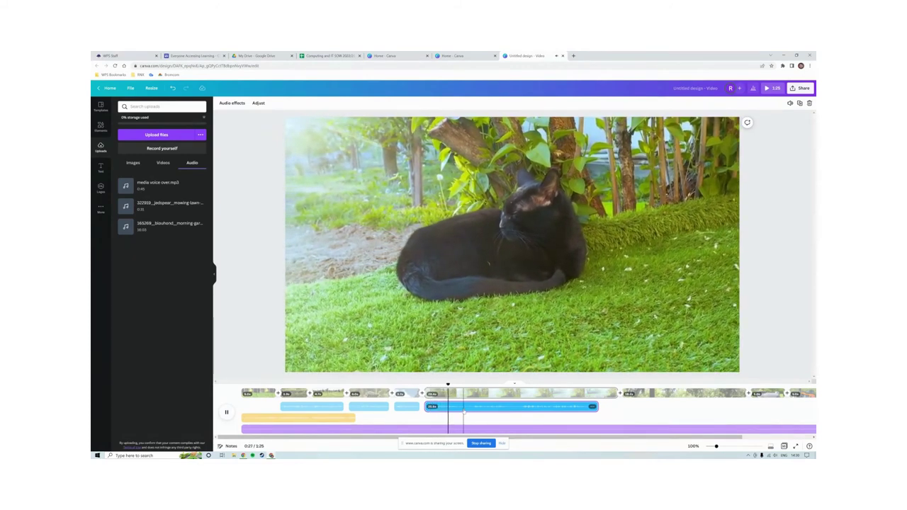
key(space)
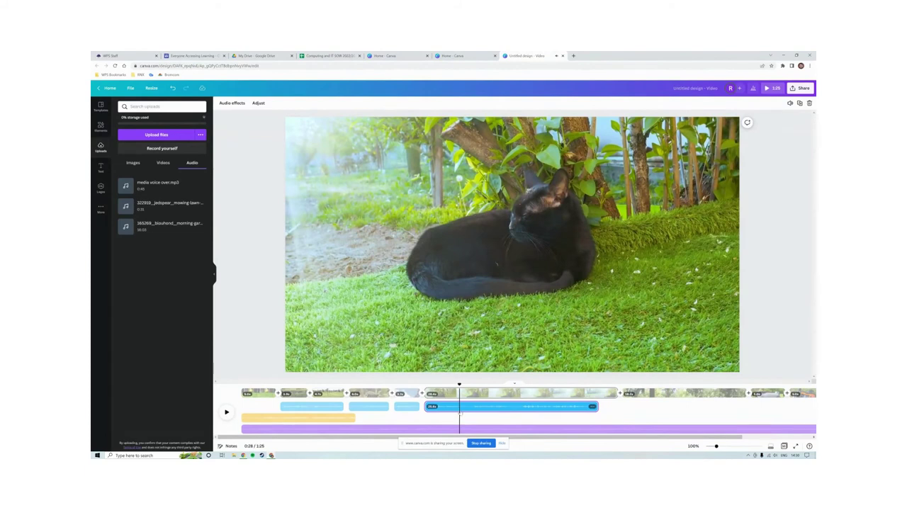
right_click(460, 412)
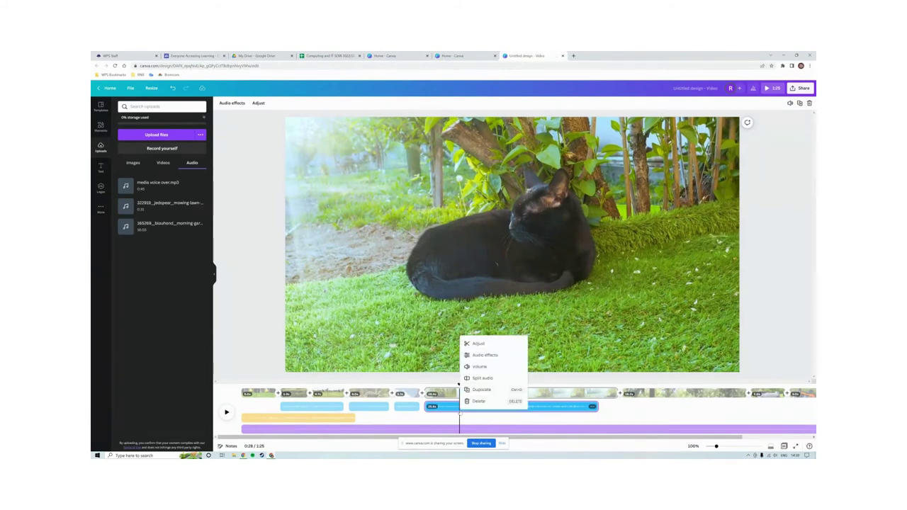
click(476, 379)
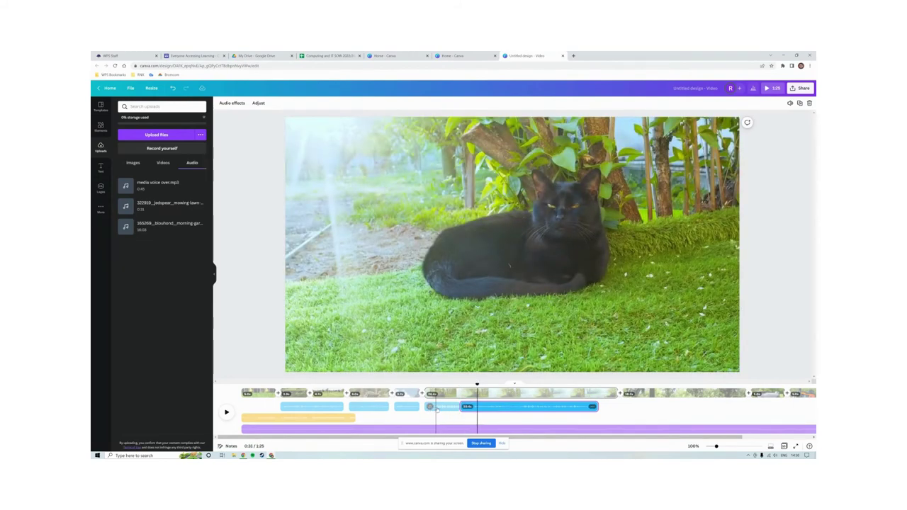
- Cut off the start of the cat clip's voice-over part at about 0:24, delete it, and move the rest to the clip's start
click(436, 408)
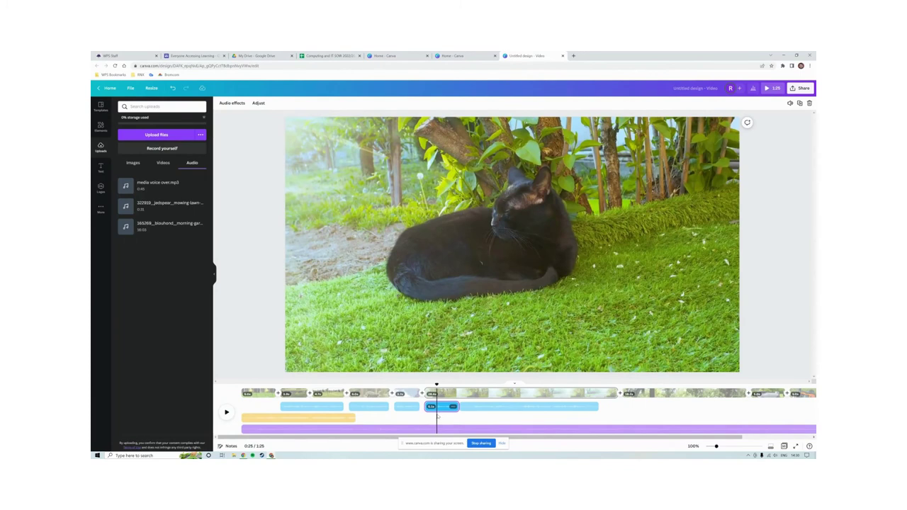
click(433, 416)
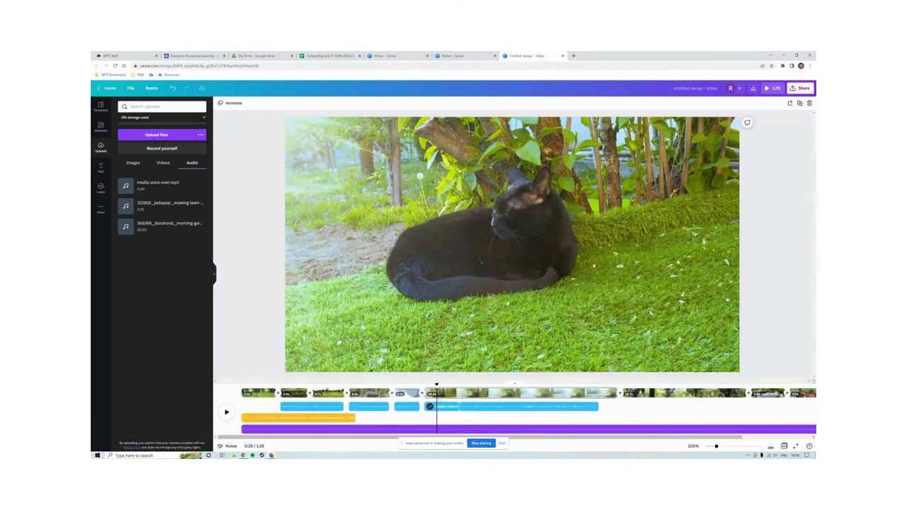
drag(436, 384, 434, 384)
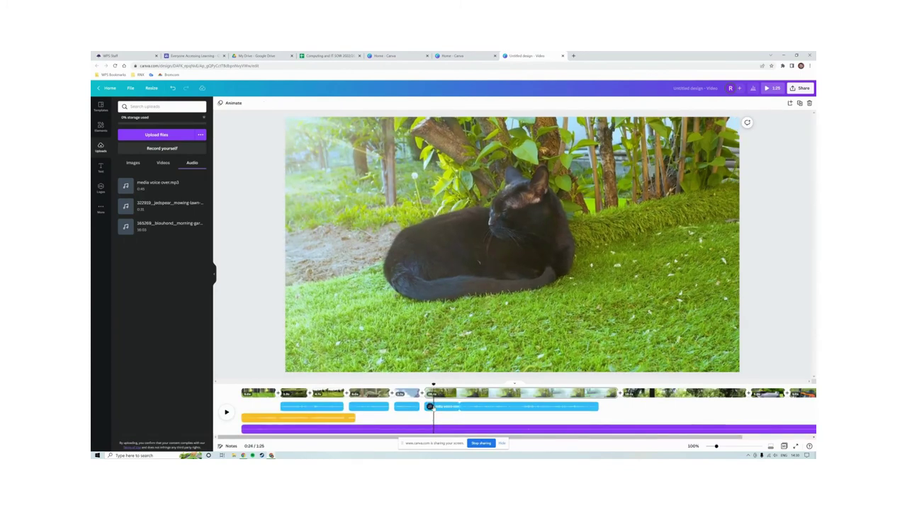
click(429, 407)
right_click(432, 407)
click(467, 375)
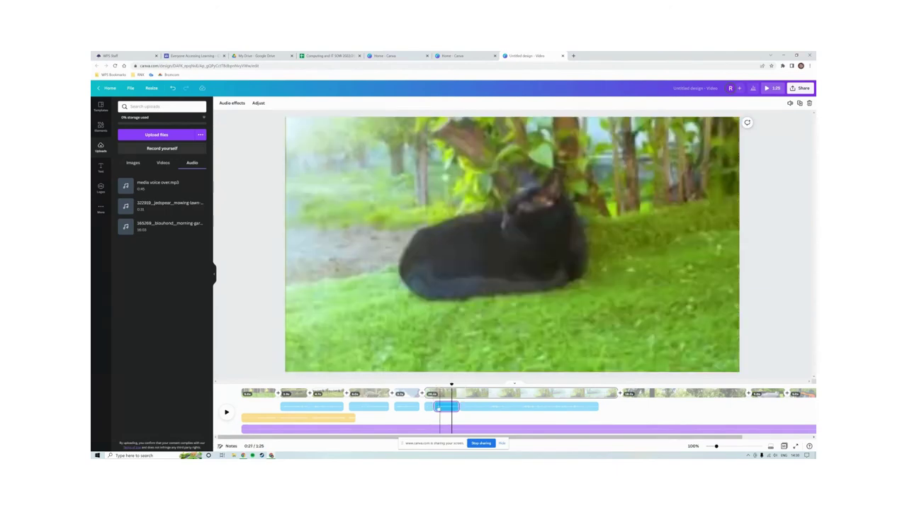
right_click(429, 406)
click(442, 397)
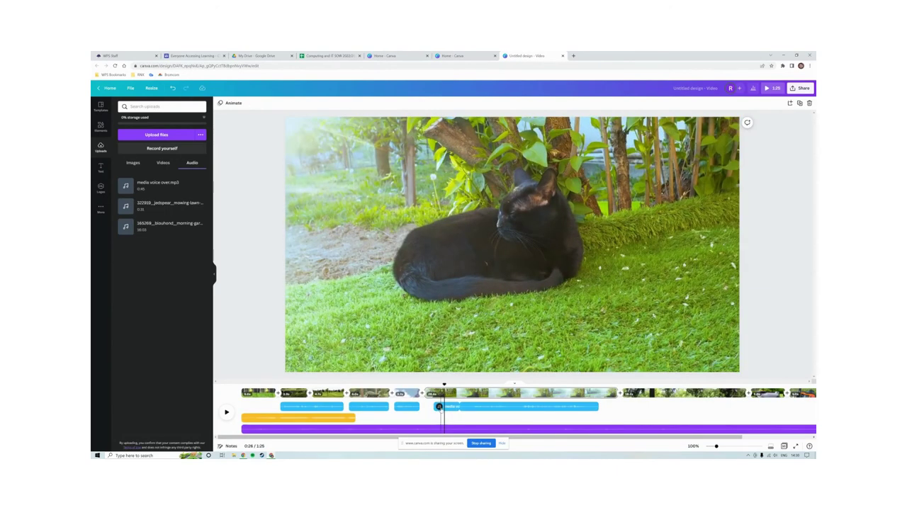
drag(446, 406, 437, 407)
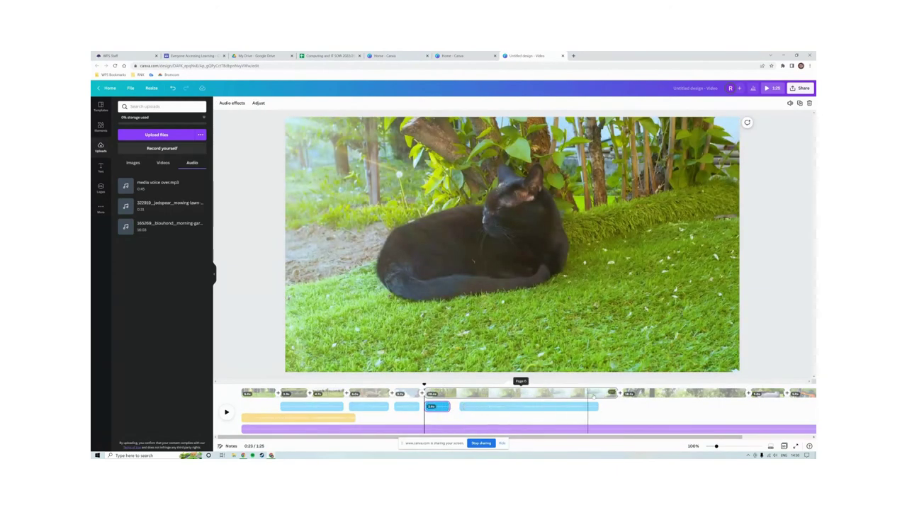
- Shorten the black cat clip to end with its voice-over part, and start the remaining voice-over at the grass and daisies clip
right_click(613, 394)
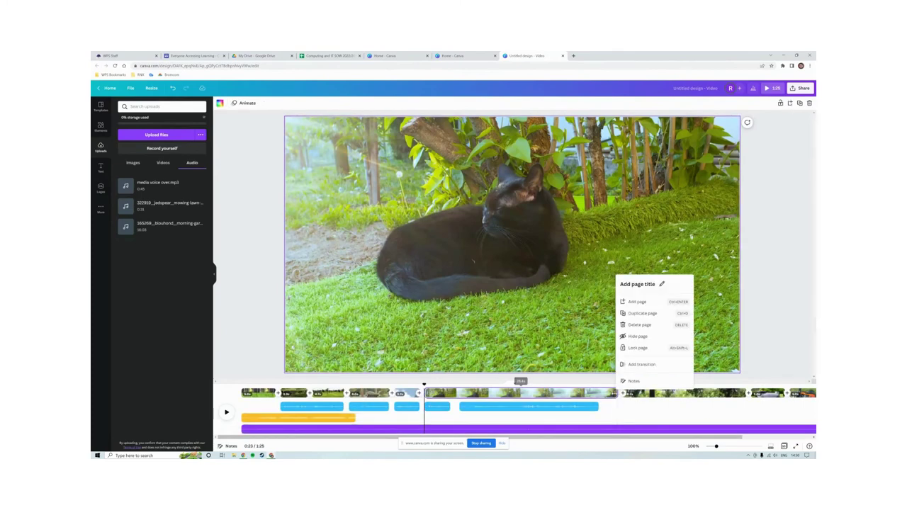
drag(613, 393, 452, 394)
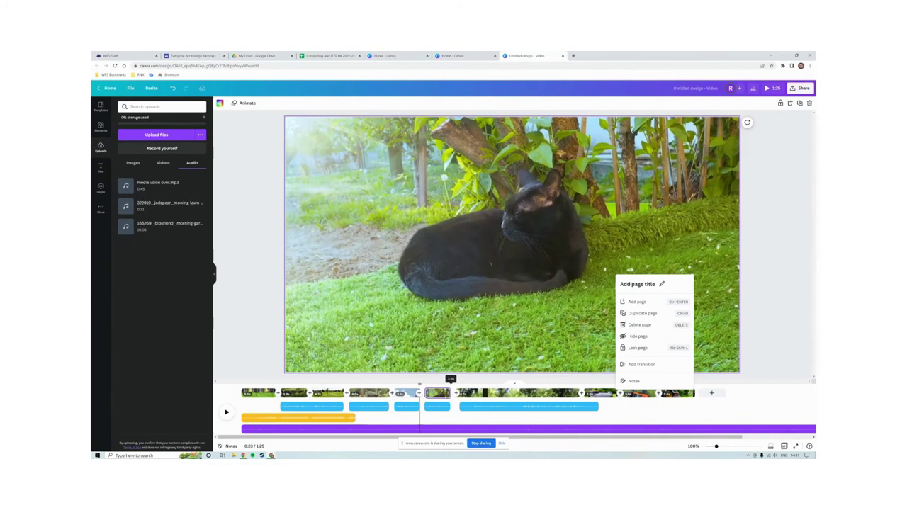
click(512, 409)
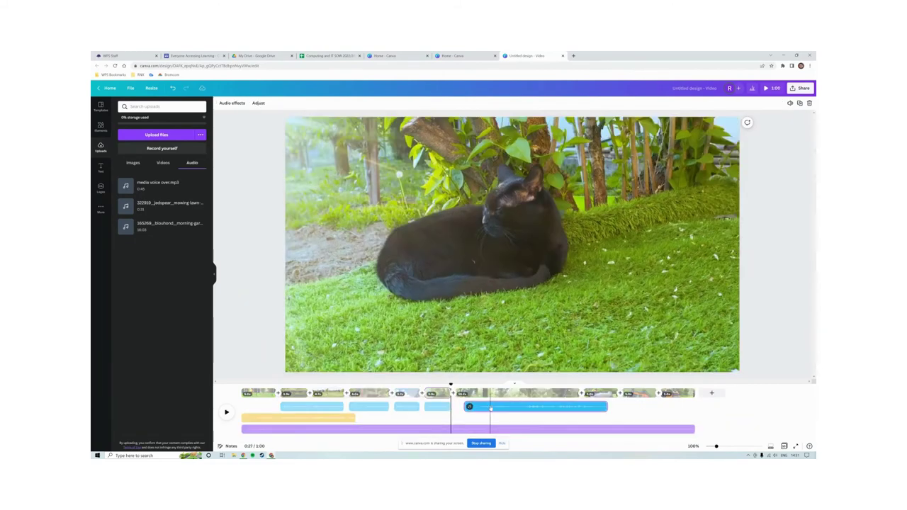
drag(512, 408, 500, 408)
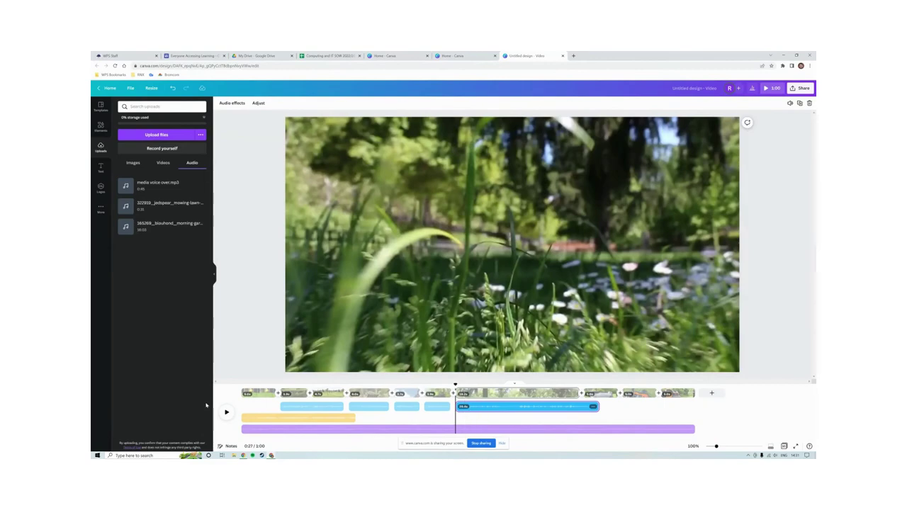
- Play the grass and daisies clip, split its voice-over at about 0:34, and shorten the clip to end at the split
click(225, 413)
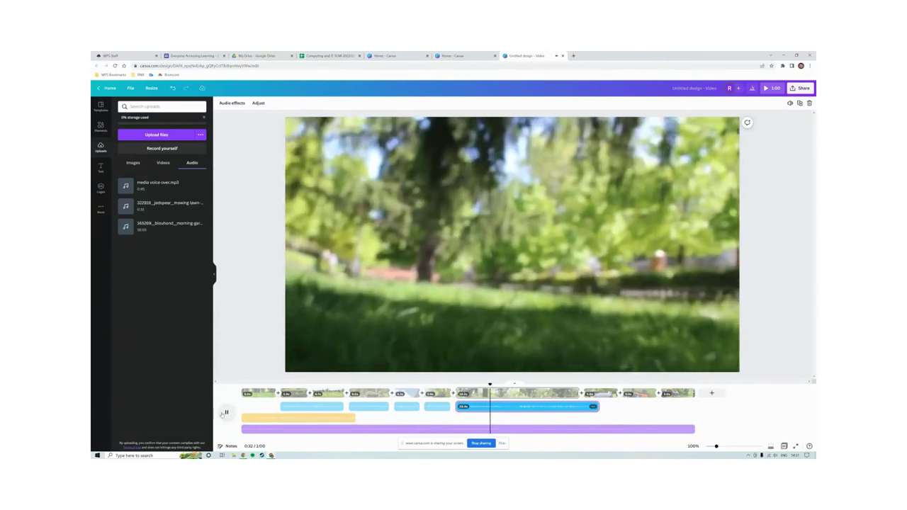
click(225, 413)
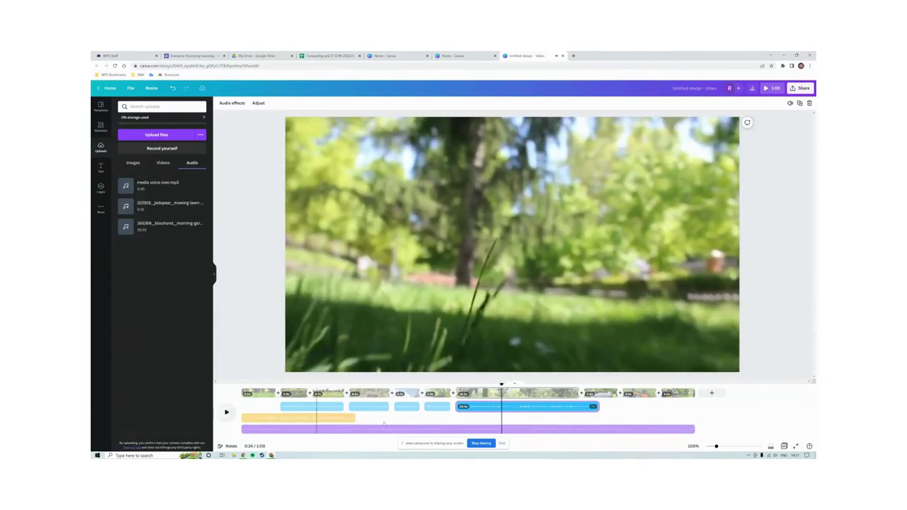
right_click(506, 412)
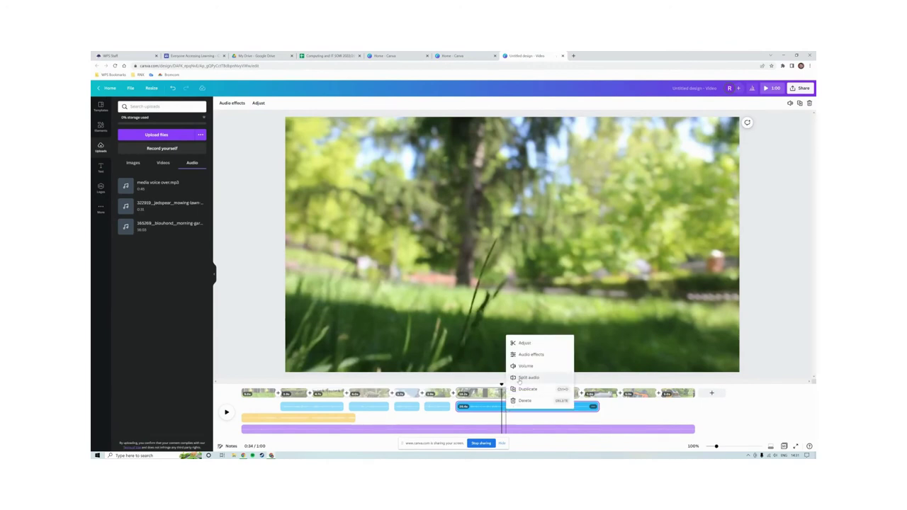
click(519, 379)
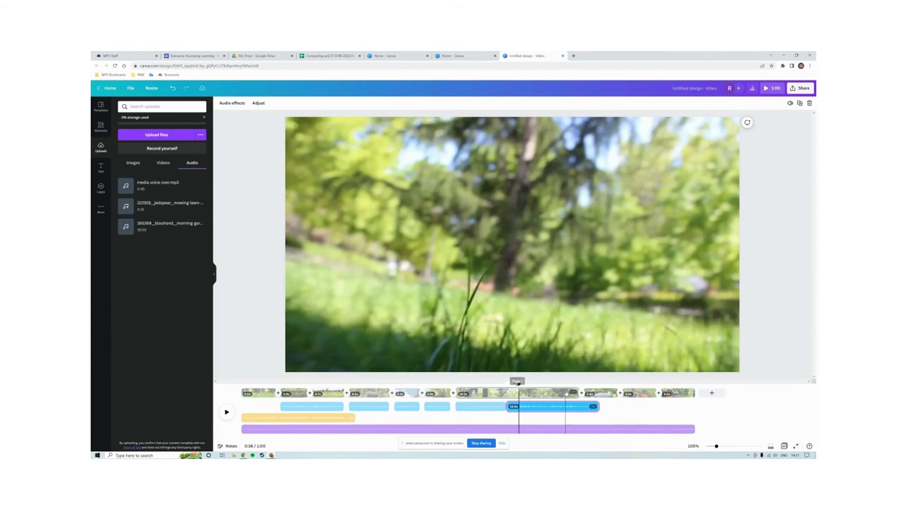
click(566, 393)
drag(575, 393, 506, 392)
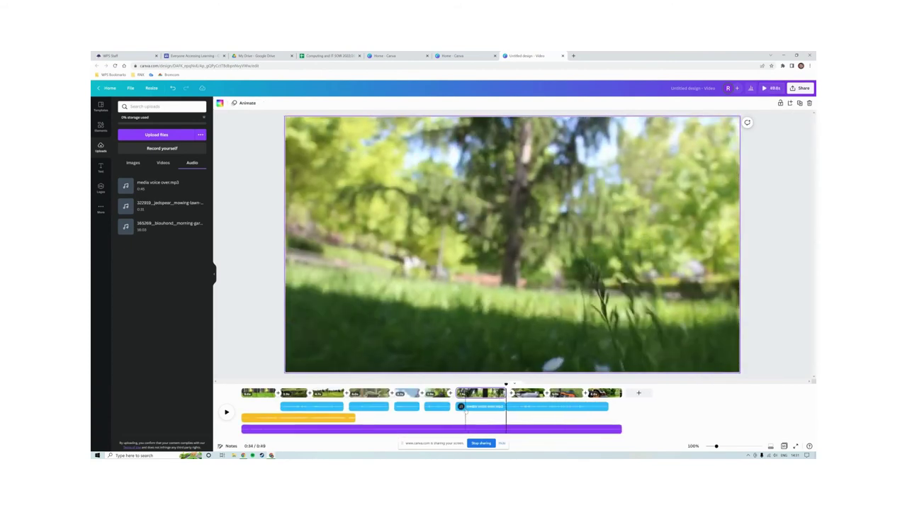
- Remove the opening piece of the grass clip's voice-over part, and realign the clip and the voice-over parts, with the last starting at the robot mower
right_click(466, 409)
click(485, 376)
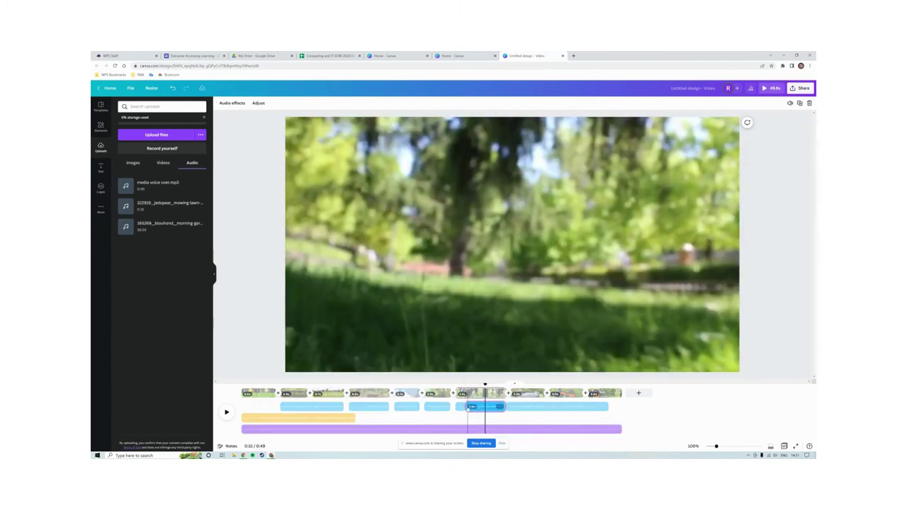
right_click(468, 407)
click(472, 407)
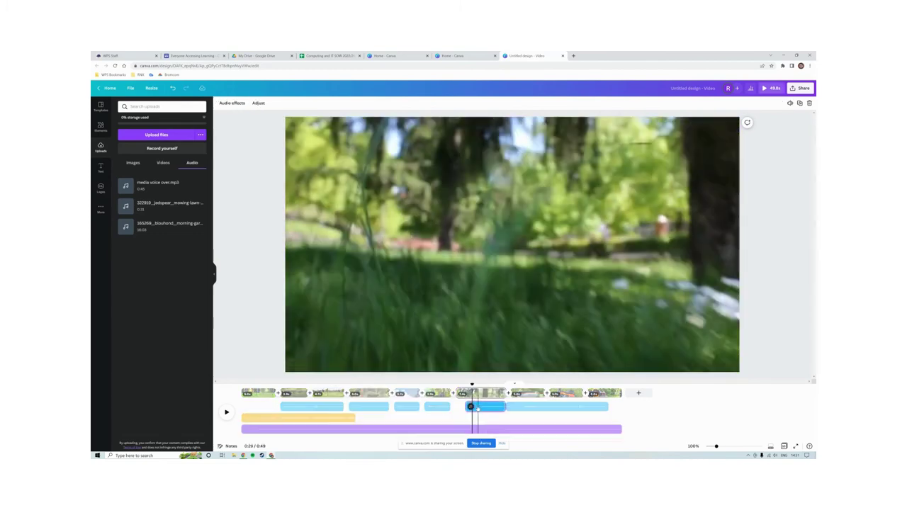
drag(477, 408, 515, 408)
click(489, 392)
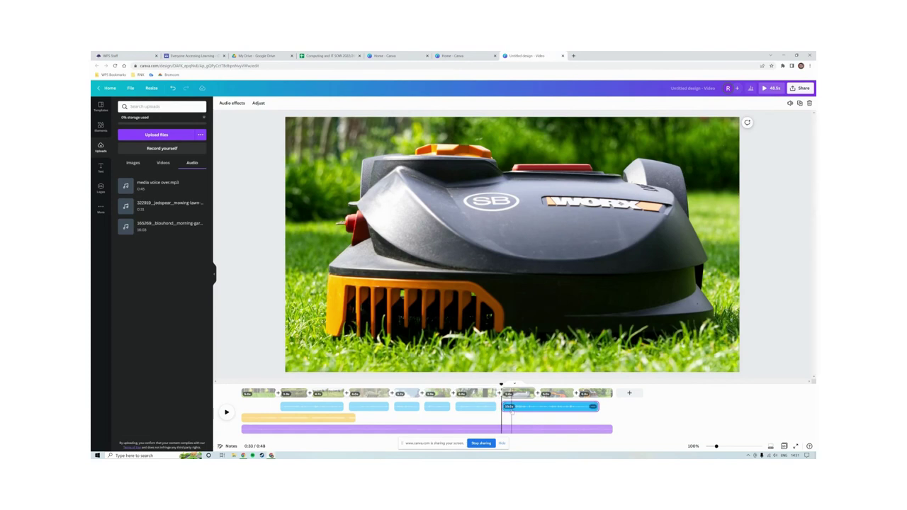
- Split the last voice-over part shortly after the robot mower image begins, and delete its short opening piece
right_click(511, 410)
click(523, 377)
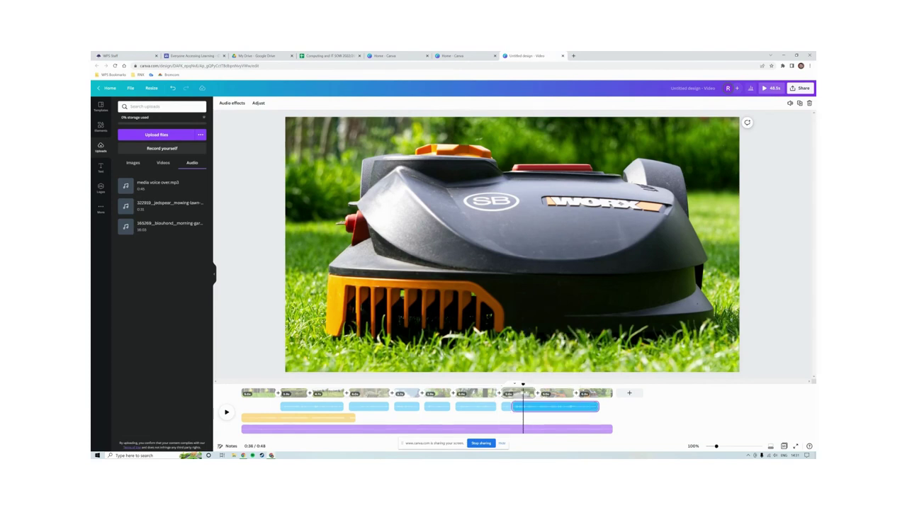
right_click(505, 407)
click(532, 399)
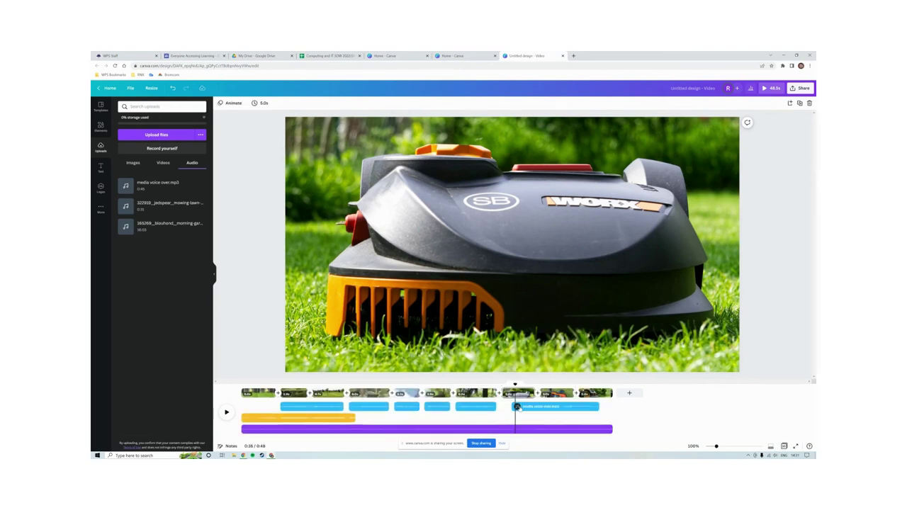
- Shorten the closing robot mower images, setting the keypad image to 3.0 s and the final wheel image to 2.4 s
drag(518, 407, 577, 392)
click(548, 393)
click(575, 393)
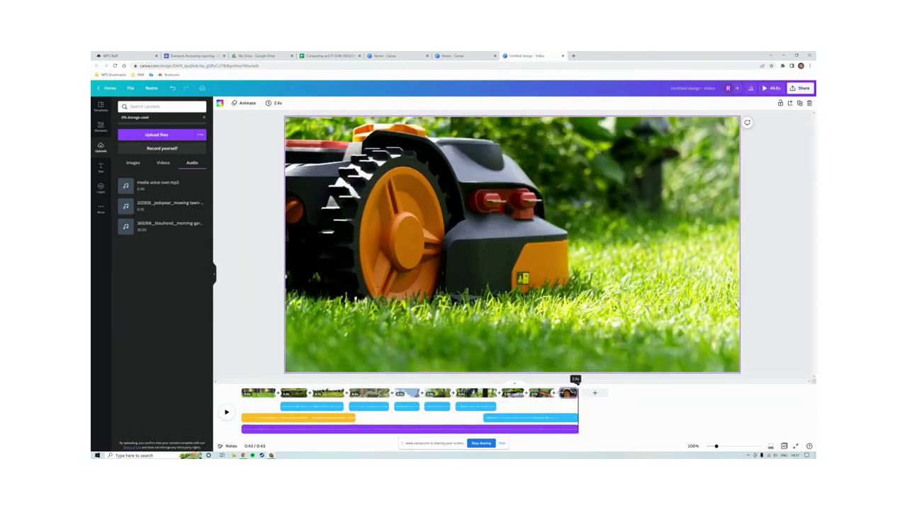
click(548, 393)
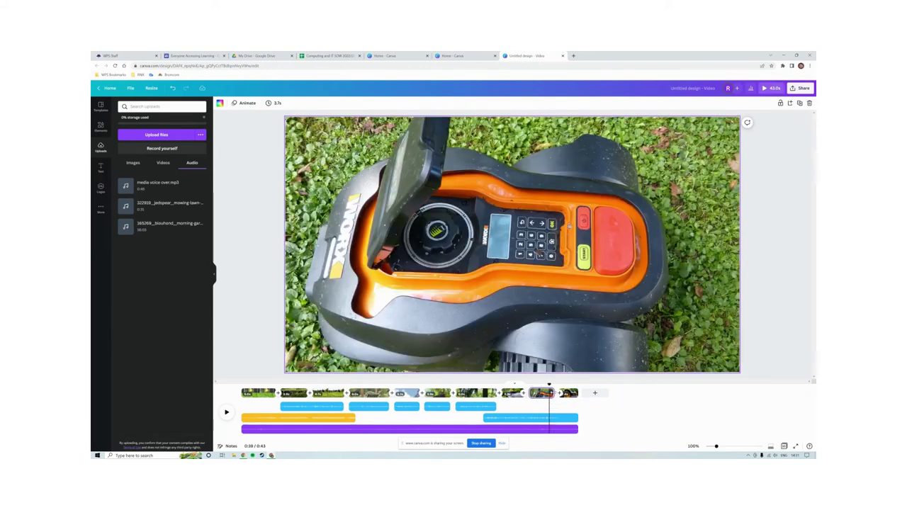
drag(551, 392, 548, 393)
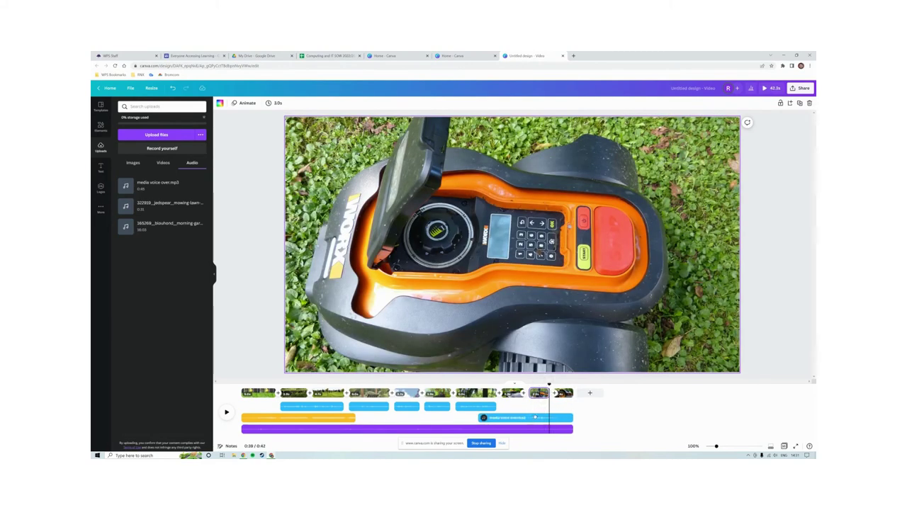
- Trim the last voice-over part's end, lengthen the wheel image to 3.6 s, and start the voice-over just before the first robot mower image
click(534, 417)
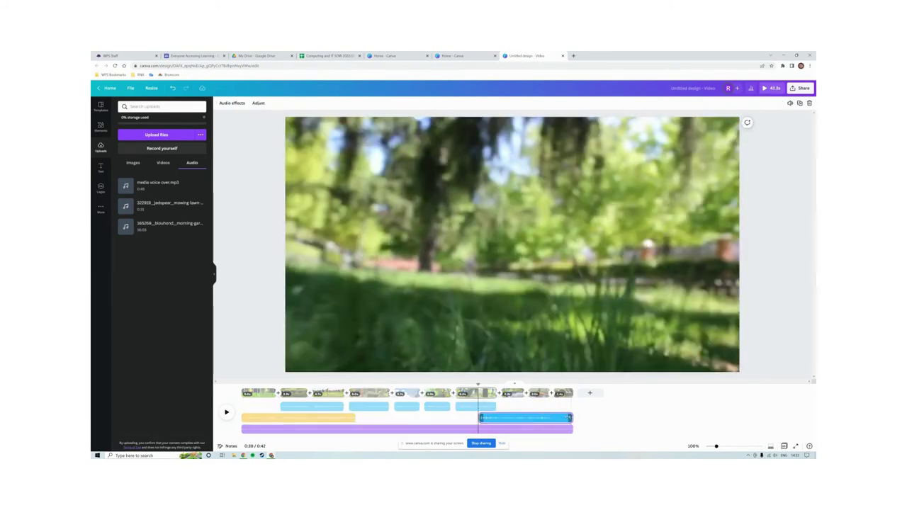
drag(570, 418, 578, 393)
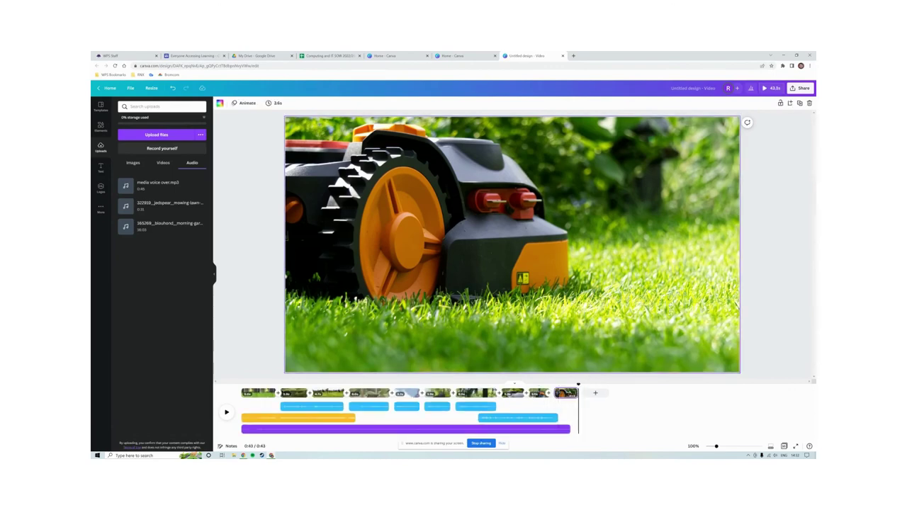
drag(538, 418, 556, 405)
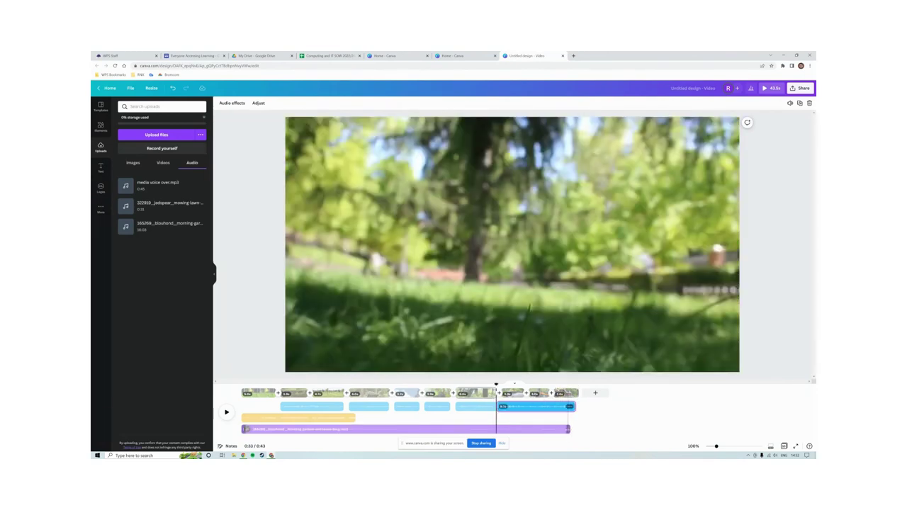
- Extend the morning garden background sound to the end of the final wheel image
drag(570, 429, 578, 428)
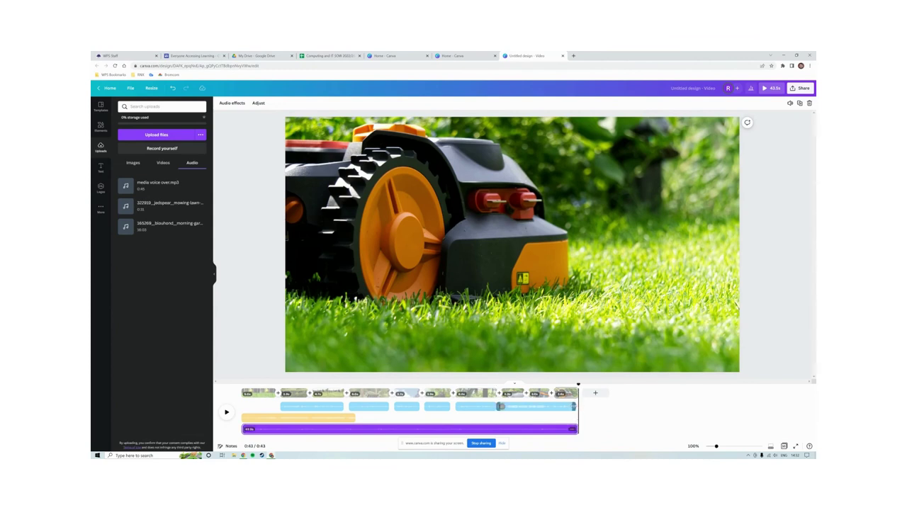
click(570, 393)
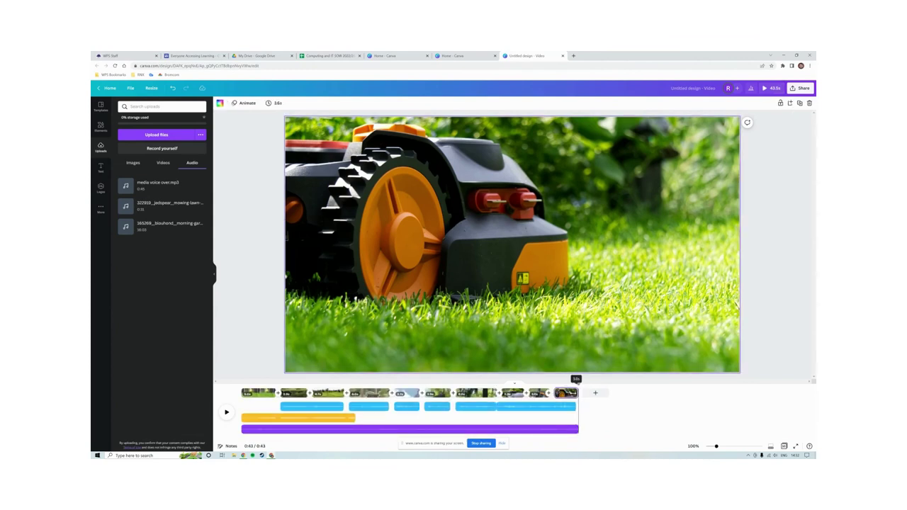
- Add a Dissolve transition between the opening grass clip and the second clip
click(229, 394)
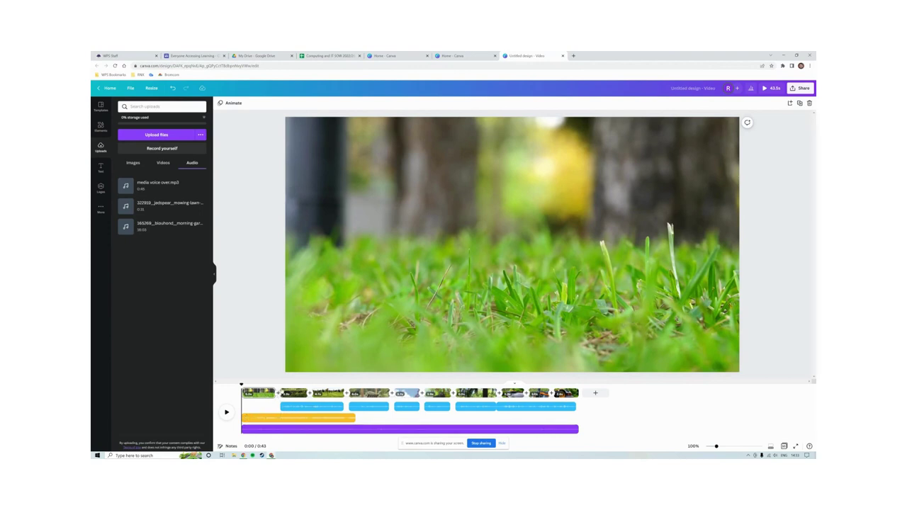
click(277, 394)
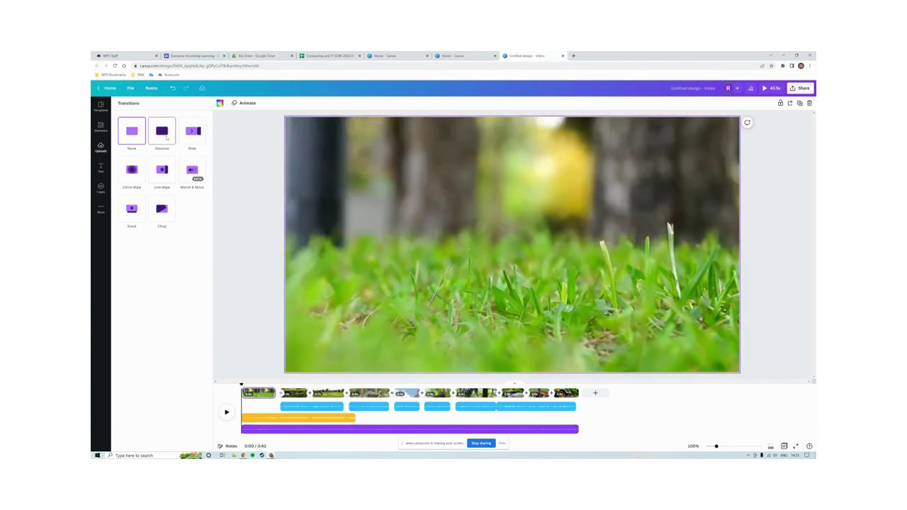
click(163, 134)
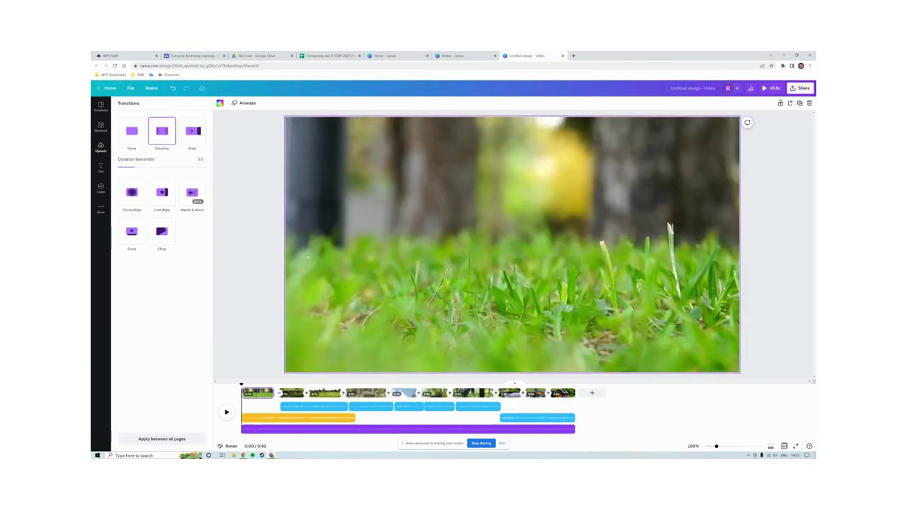